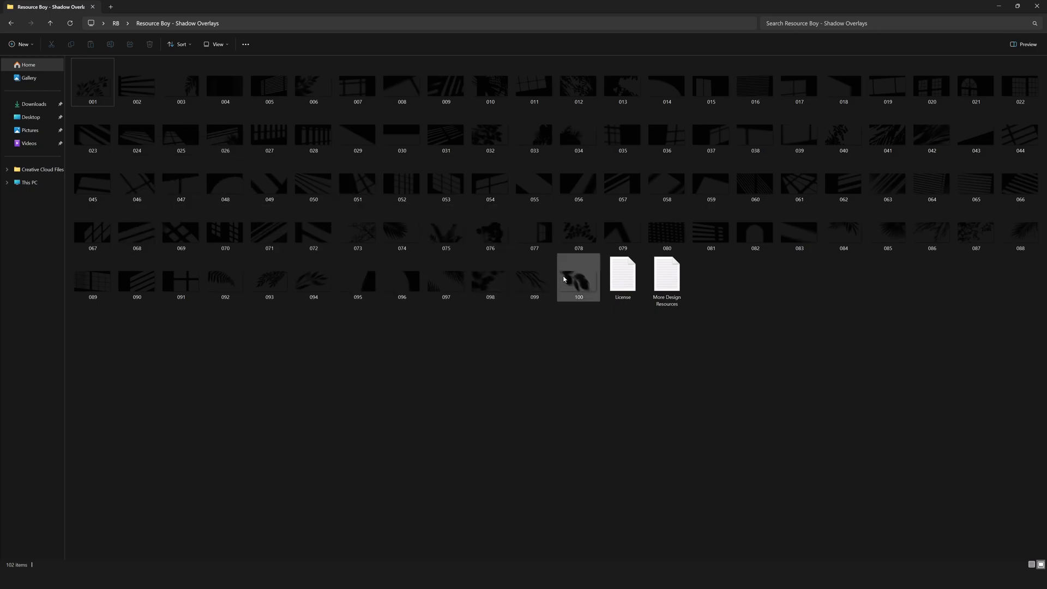
# Browse the Resource Boy - Shadow Overlays folder and check a thumbnail's details.
pyautogui.moveTo(564, 279)
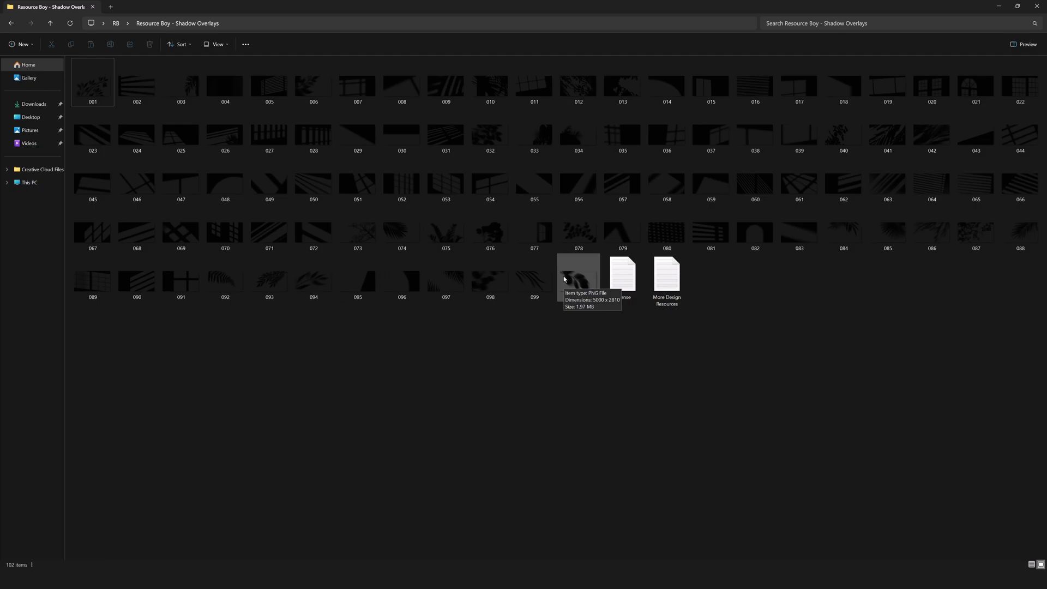
# Preview overlay 030 full size in Photos and step through the following images.
pyautogui.doubleClick(402, 134)
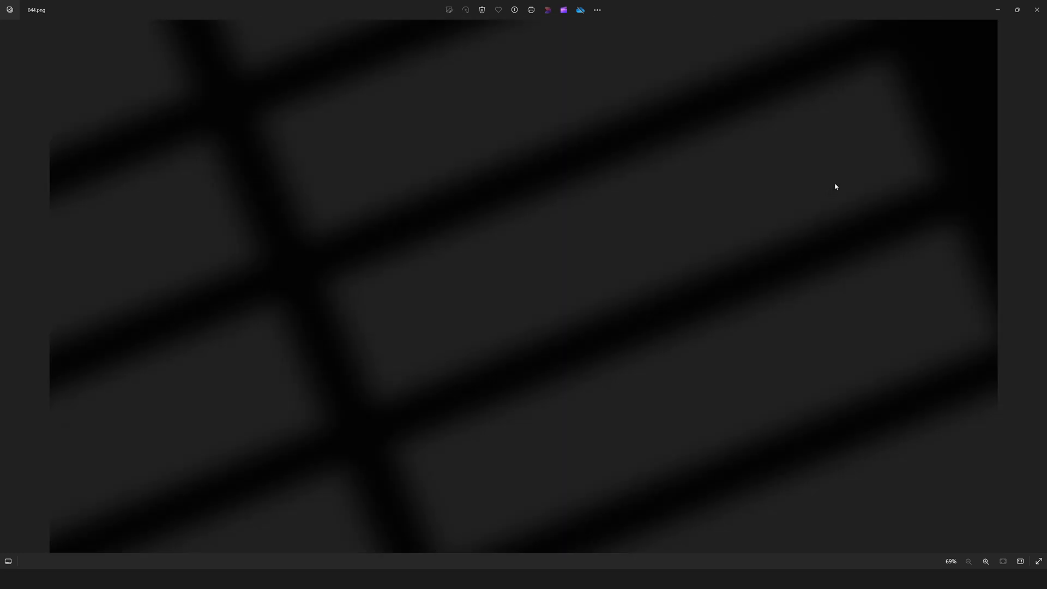
pyautogui.press('Right')
# Select twelve overlays, 002 through 085, and drag them into the Photoshop portrait.
pyautogui.click(1036, 9)
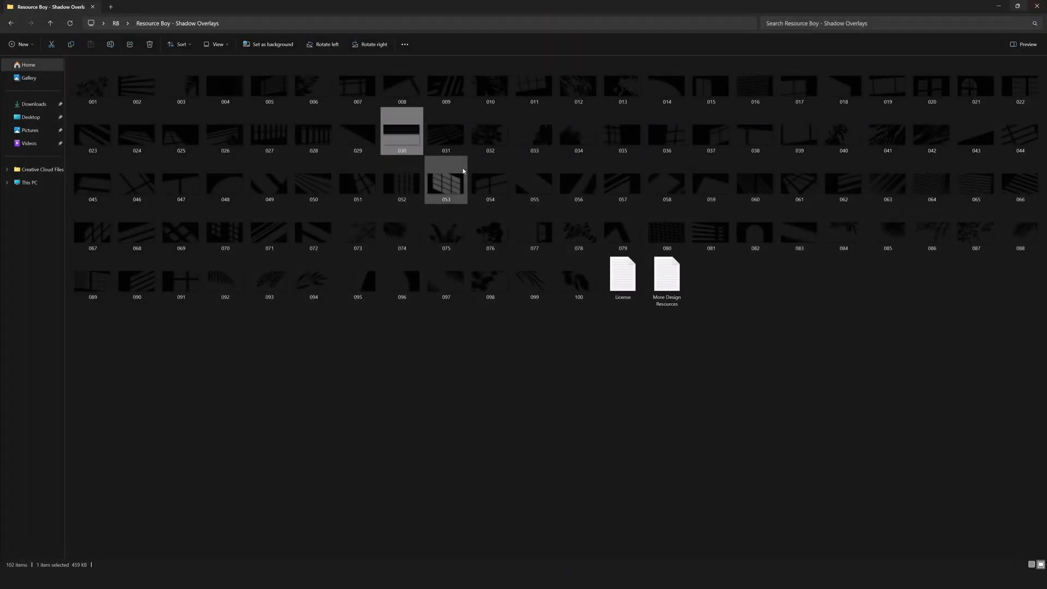
pyautogui.click(438, 321)
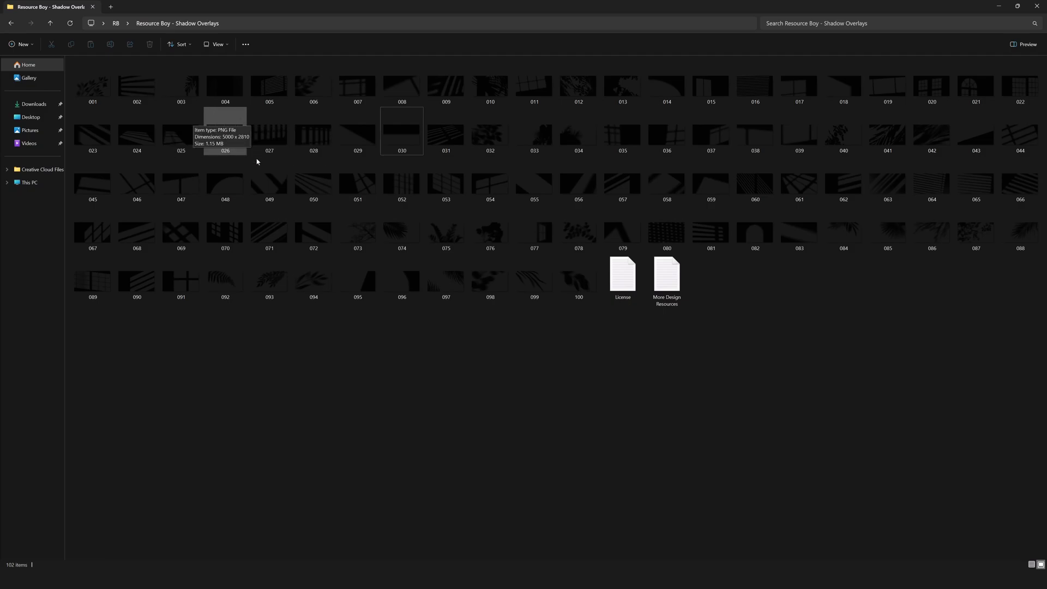
pyautogui.click(140, 93)
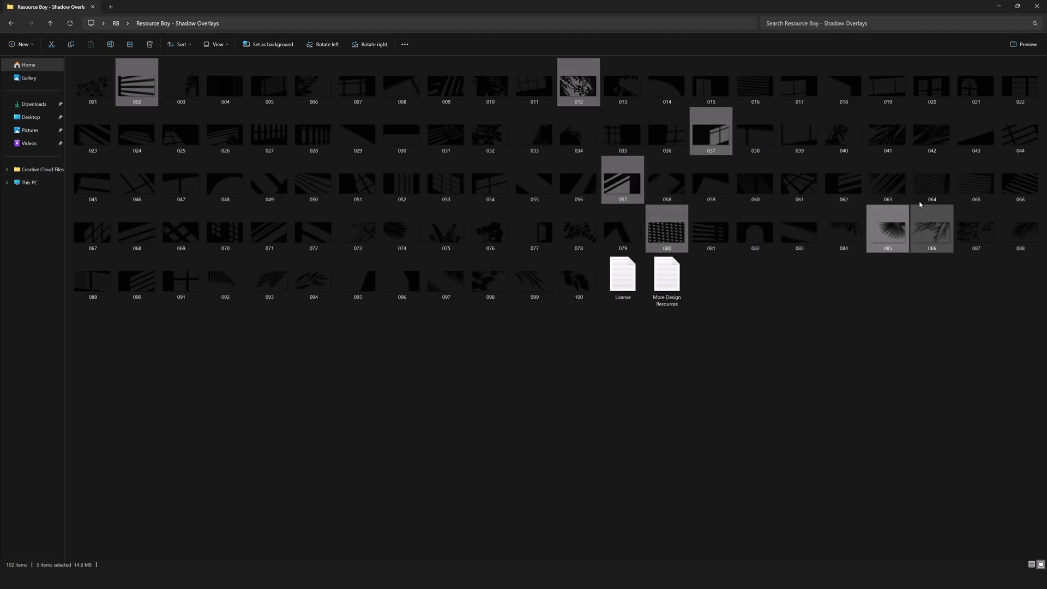
pyautogui.keyDown('ctrl'); pyautogui.click(932, 183); pyautogui.keyUp('ctrl')
pyautogui.keyDown('ctrl'); pyautogui.click(931, 134); pyautogui.keyUp('ctrl')
pyautogui.keyDown('ctrl'); pyautogui.click(976, 86); pyautogui.keyUp('ctrl')
pyautogui.keyDown('ctrl'); pyautogui.click(181, 229); pyautogui.keyUp('ctrl')
pyautogui.keyDown('ctrl'); pyautogui.click(490, 134); pyautogui.keyUp('ctrl')
pyautogui.keyDown('ctrl'); pyautogui.click(446, 86); pyautogui.keyUp('ctrl')
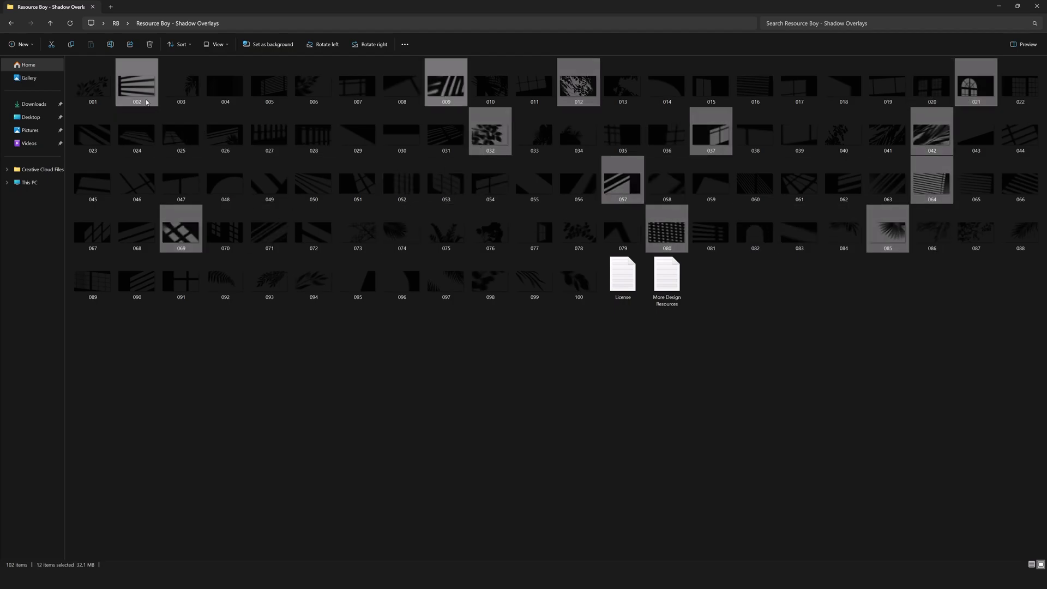
pyautogui.moveTo(143, 95); pyautogui.dragTo(398, 247)
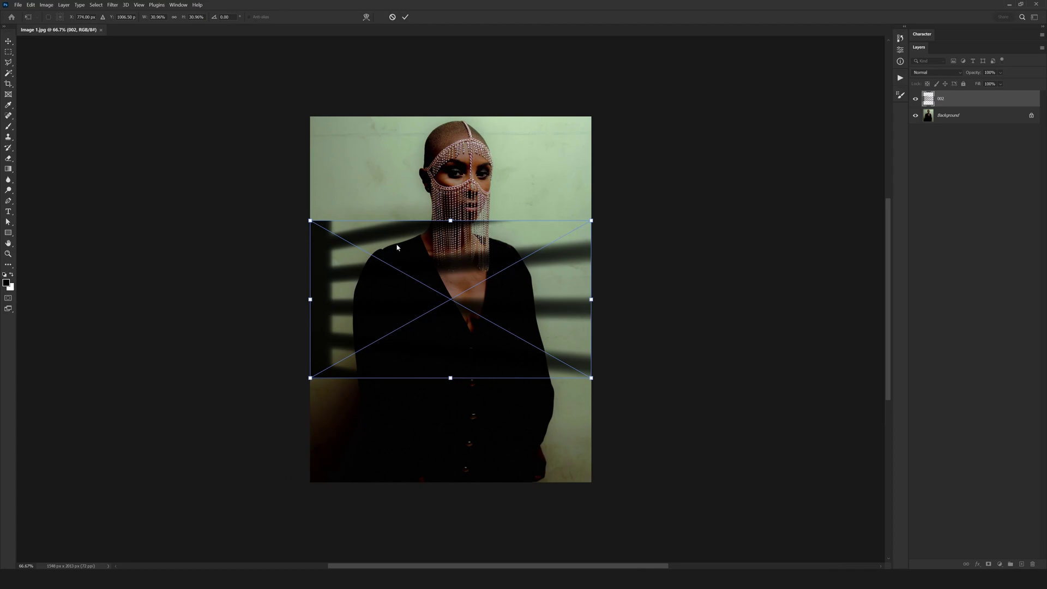
# Commit the placed overlays and select all twelve overlay layers together.
pyautogui.press('Return')
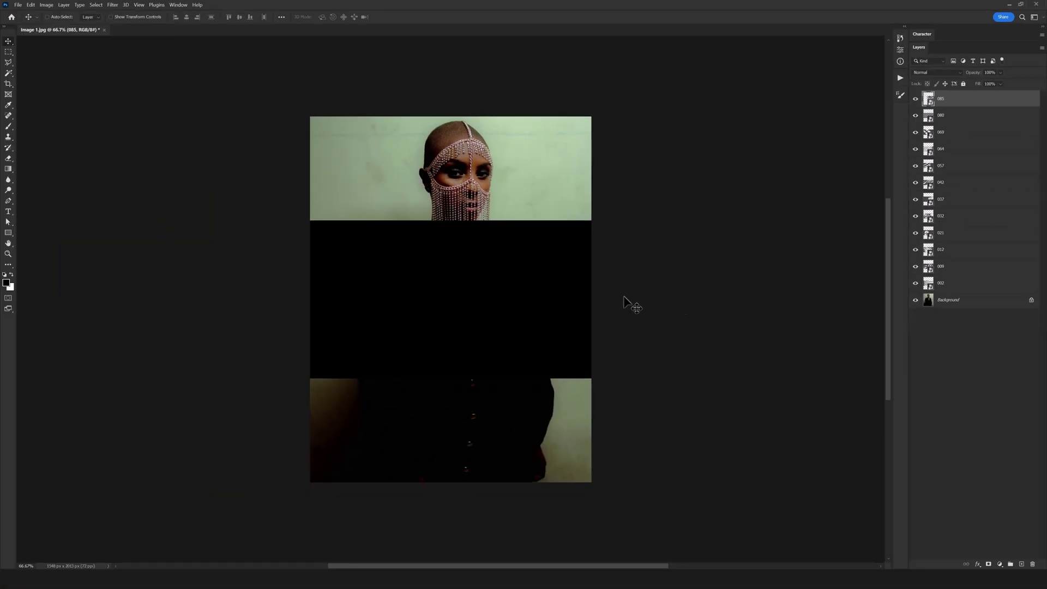
pyautogui.keyDown('shift'); pyautogui.click(985, 289); pyautogui.keyUp('shift')
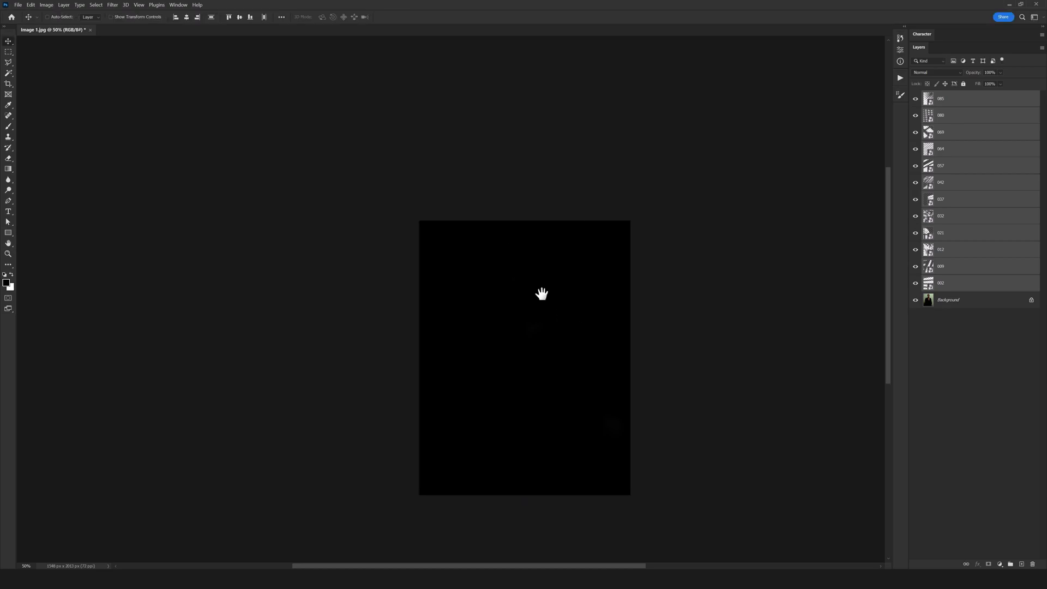
# Hide overlays 085 through 002 and zoom in to fit the portrait.
pyautogui.moveTo(542, 292); pyautogui.dragTo(512, 283)
pyautogui.click(956, 105)
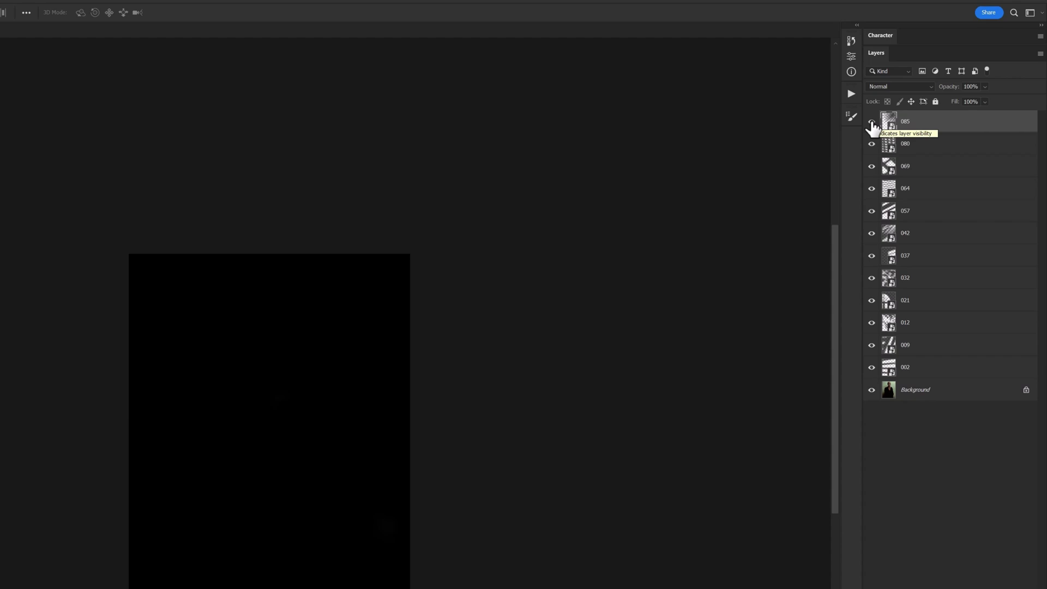
pyautogui.moveTo(871, 127); pyautogui.dragTo(871, 376)
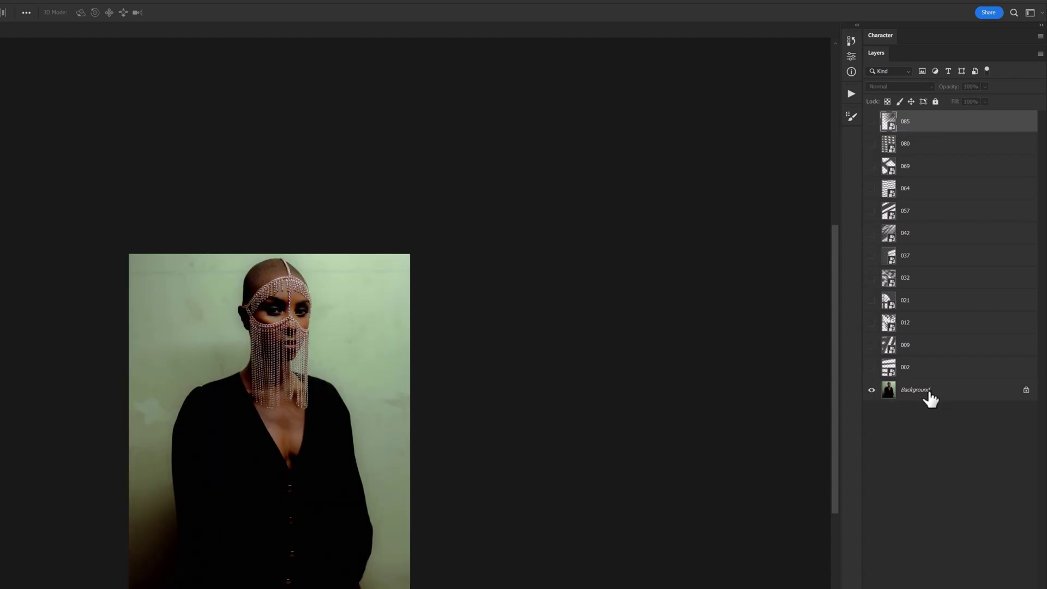
pyautogui.click(929, 391)
pyautogui.hotkey('ctrl', '+')
pyautogui.moveTo(363, 435); pyautogui.dragTo(334, 368)
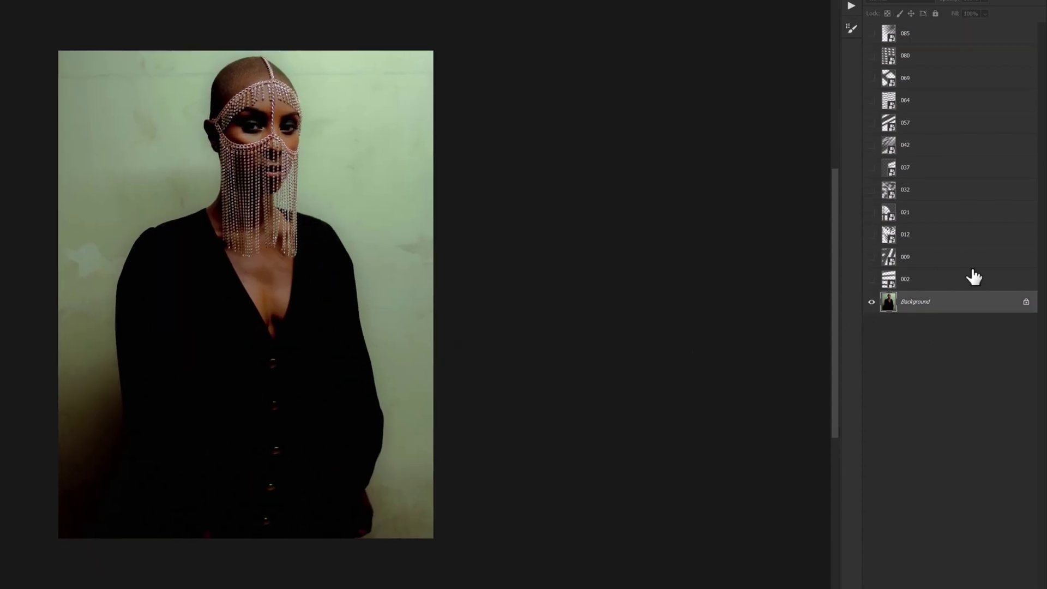
# Preview overlays 002, 009 and the leaf shadows of 012, then hide them.
pyautogui.click(945, 285)
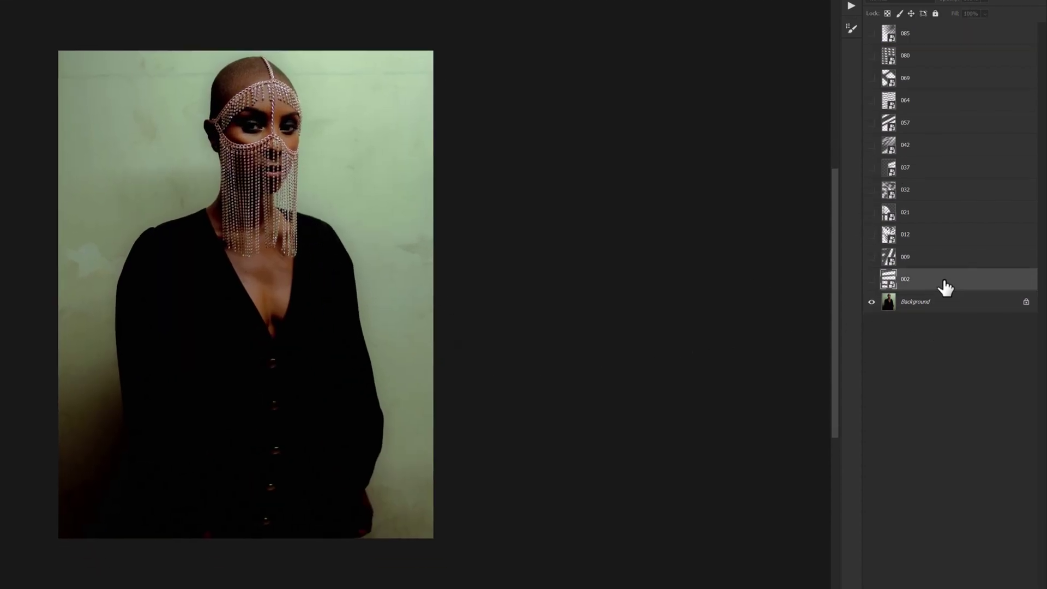
pyautogui.click(872, 280)
pyautogui.click(870, 278)
pyautogui.click(870, 258)
pyautogui.click(870, 258)
pyautogui.click(894, 234)
pyautogui.click(871, 234)
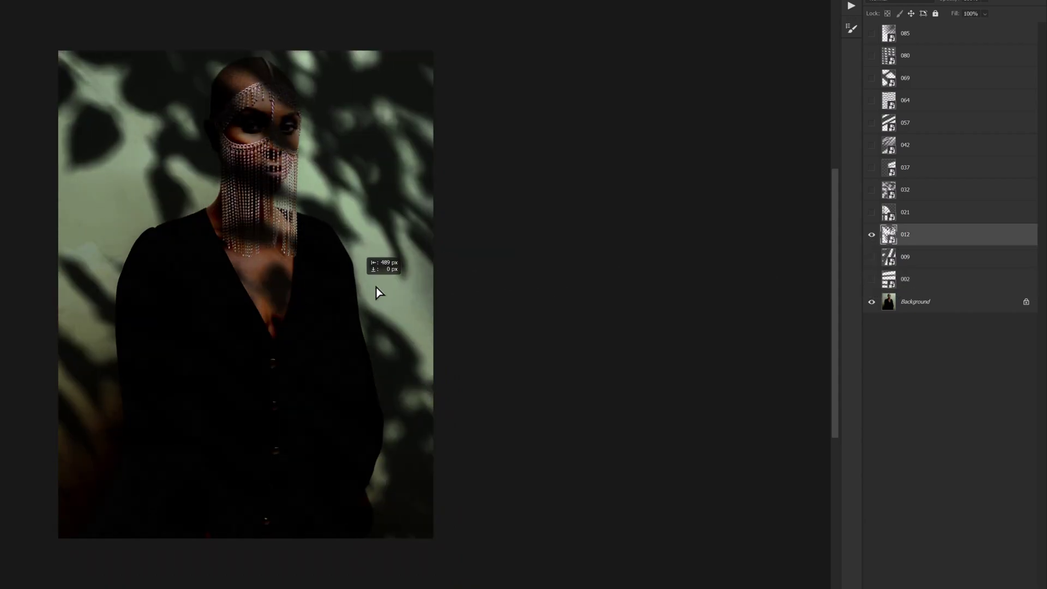
pyautogui.moveTo(378, 293); pyautogui.dragTo(563, 290)
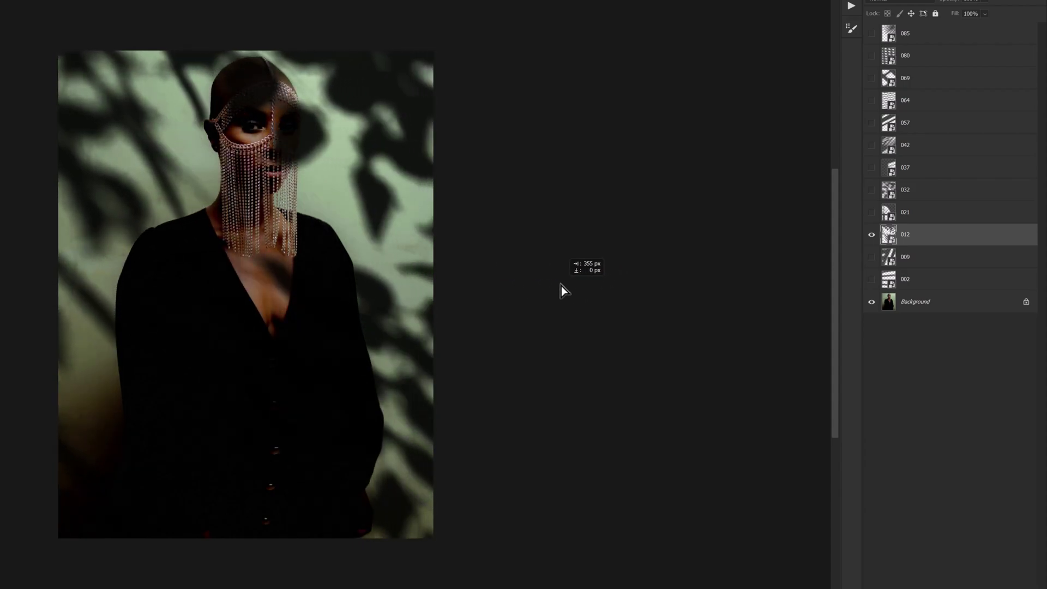
pyautogui.click(871, 234)
# Try the window-light overlay 021, repositioning and transforming it, then hide it.
pyautogui.click(901, 214)
pyautogui.click(871, 212)
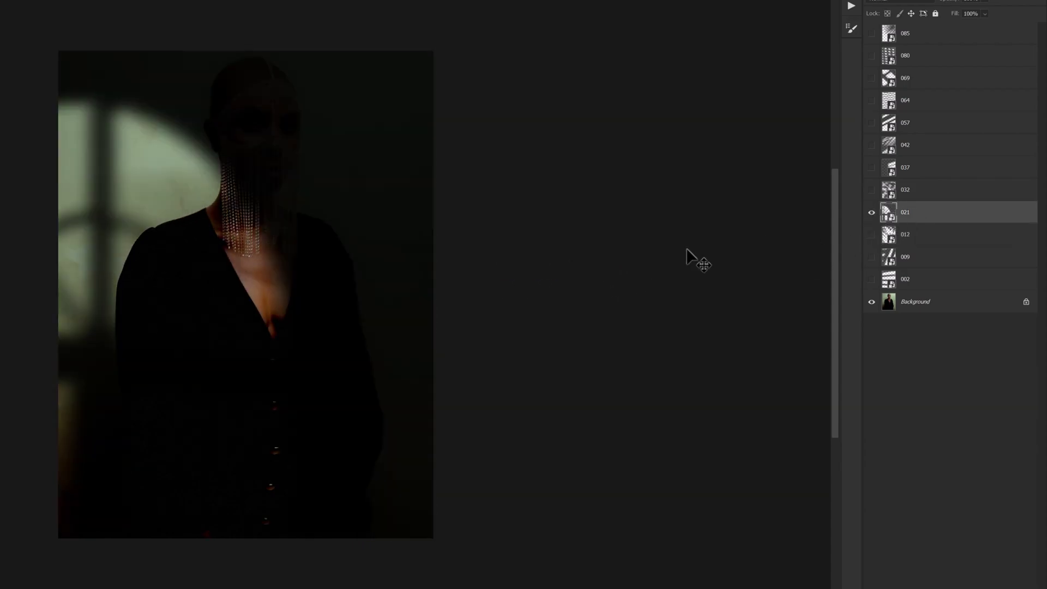
pyautogui.moveTo(686, 248); pyautogui.dragTo(514, 285)
pyautogui.hotkey('ctrl', 't')
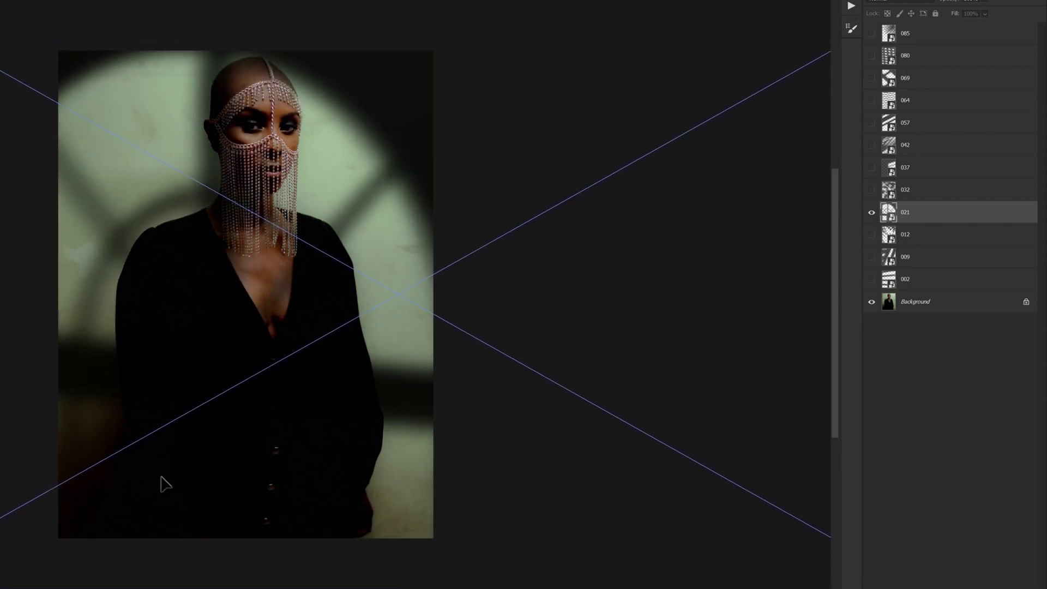
pyautogui.press('Return')
pyautogui.click(871, 212)
# Try the wavy overlay 032, then keep overlay 037 shifted across the portrait.
pyautogui.click(901, 190)
pyautogui.click(871, 190)
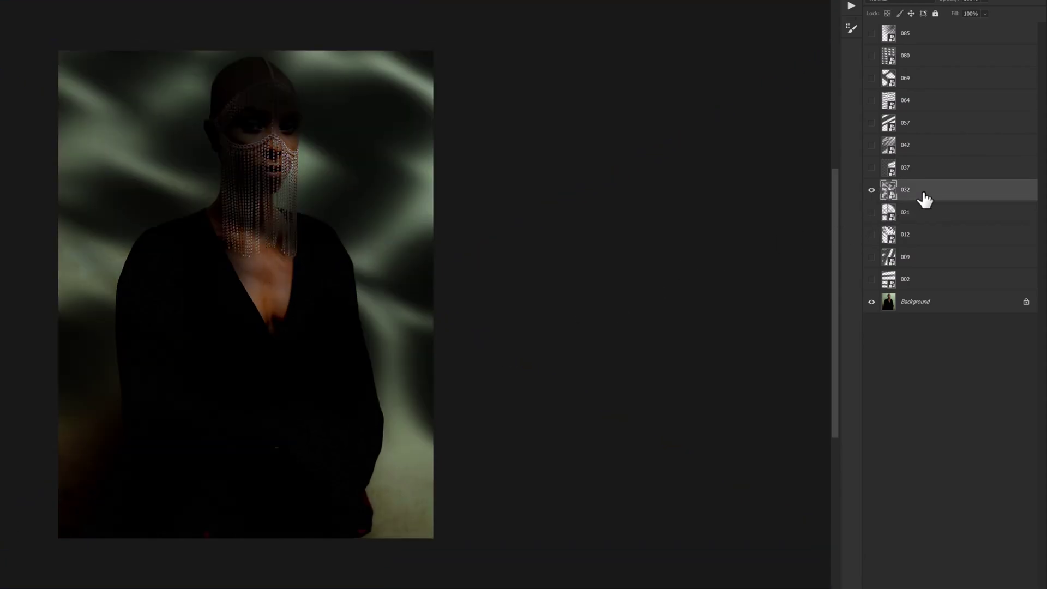
pyautogui.moveTo(316, 341)
pyautogui.mouseDown()
pyautogui.moveTo(563, 333)
pyautogui.moveTo(206, 345)
pyautogui.moveTo(631, 299)
pyautogui.mouseUp()
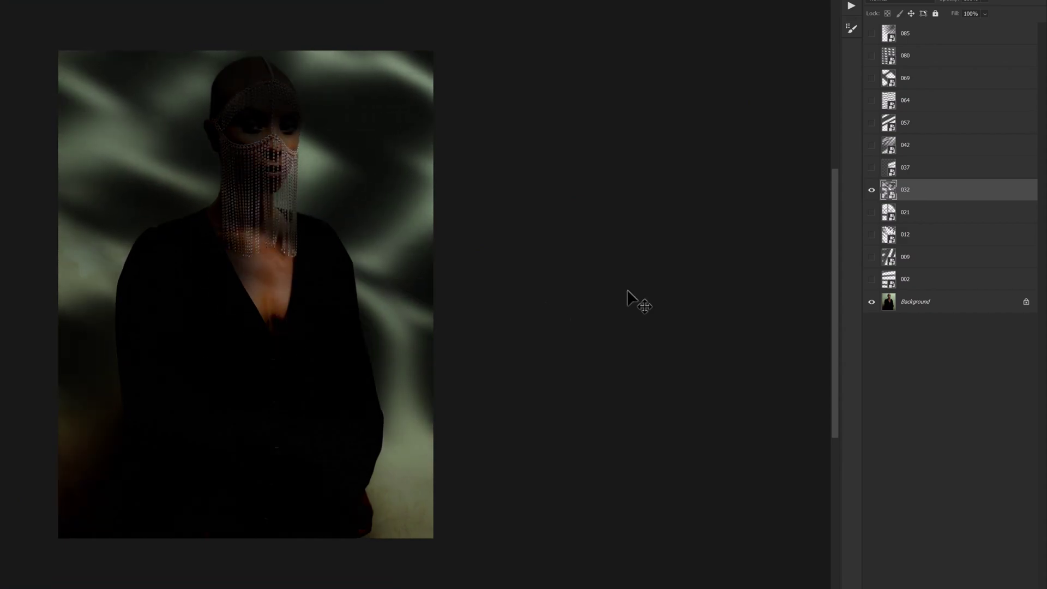
pyautogui.click(872, 190)
pyautogui.click(872, 168)
pyautogui.click(902, 170)
pyautogui.moveTo(305, 365); pyautogui.dragTo(273, 371)
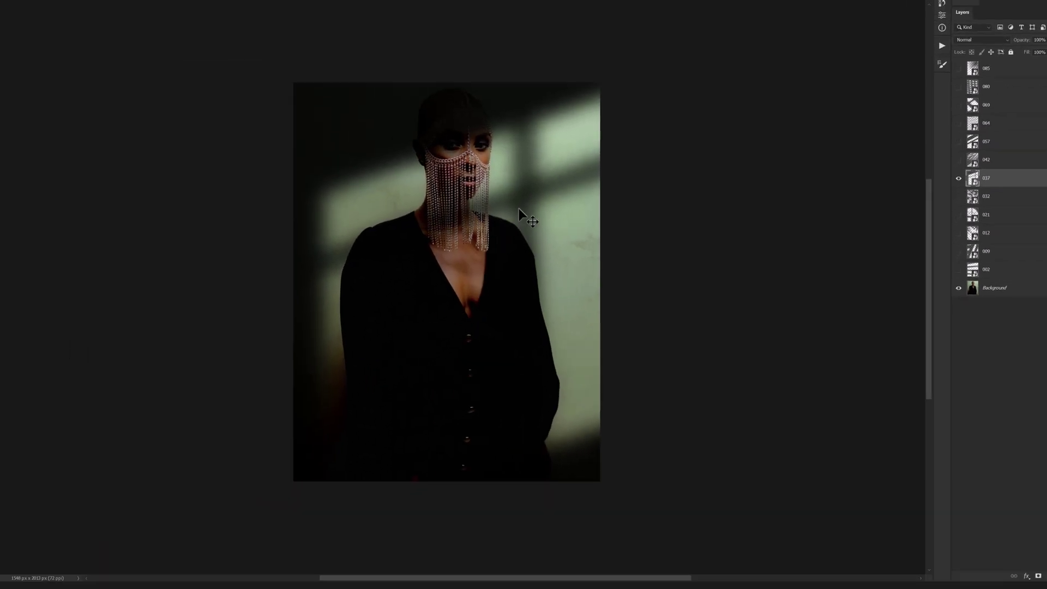
# Set overlay 037 to Linear Burn and lower its fill to about 30%.
pyautogui.scroll(1, 295, 148)
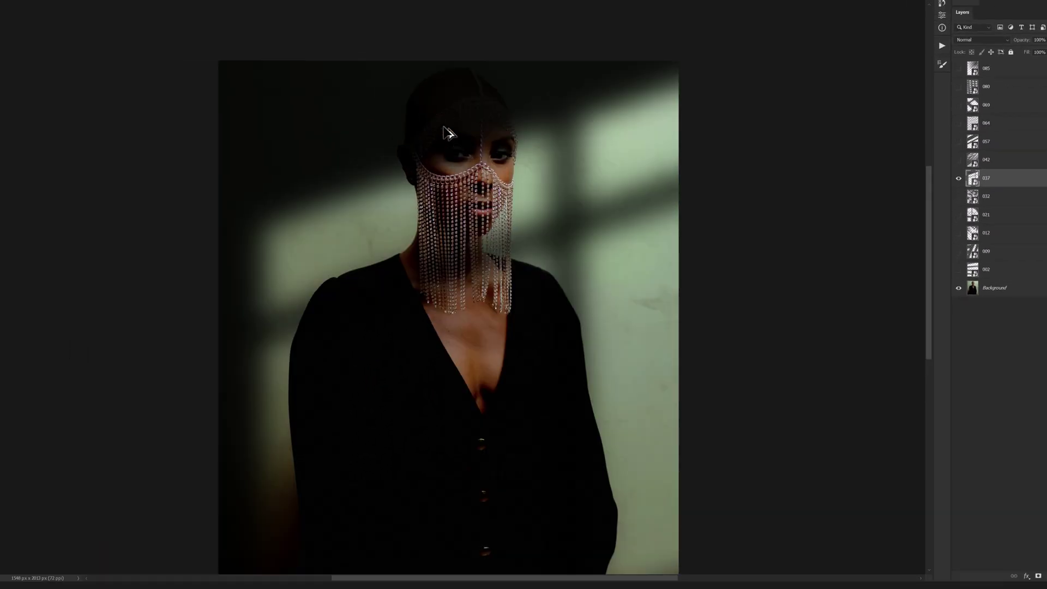
pyautogui.scroll(-1, 372, 160)
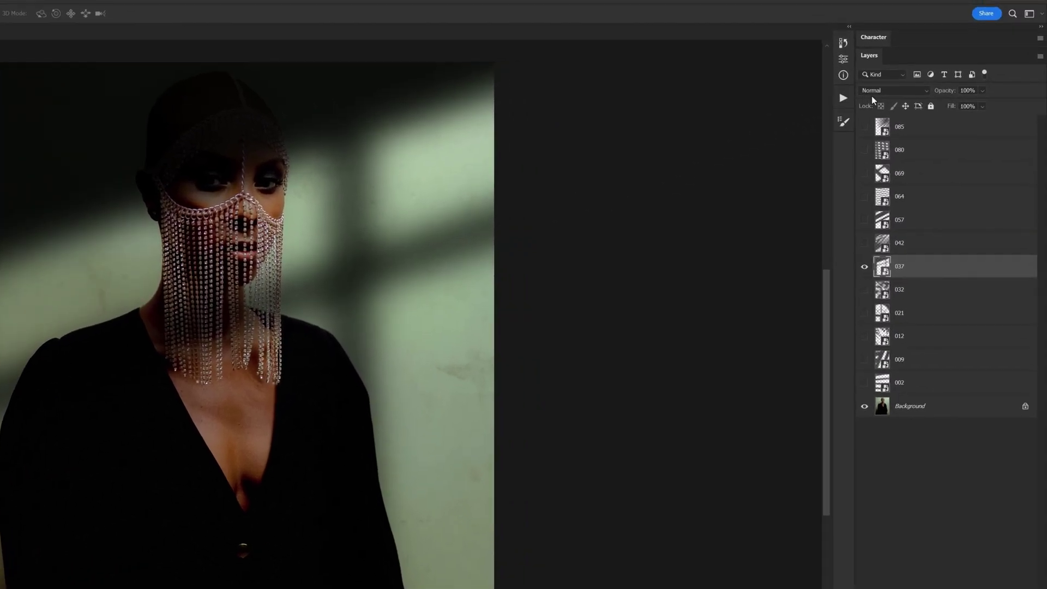
pyautogui.click(867, 92)
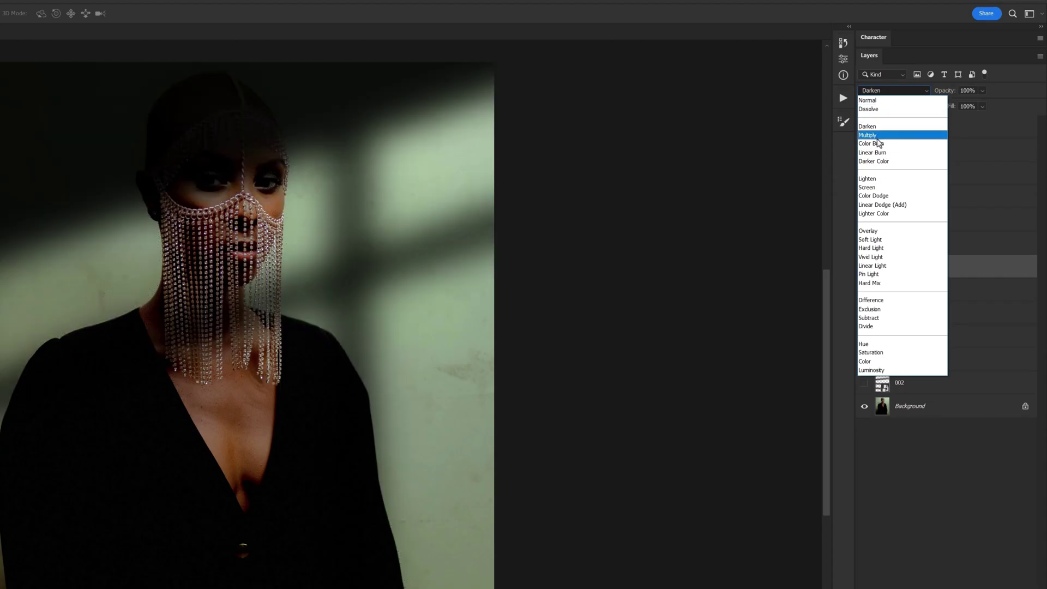
pyautogui.click(891, 154)
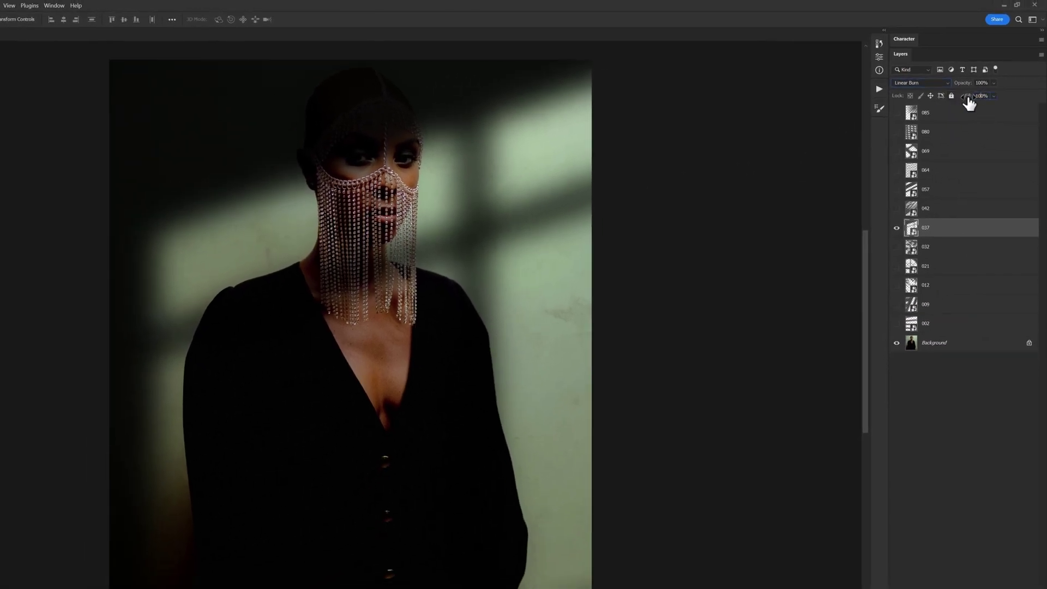
pyautogui.moveTo(968, 101); pyautogui.dragTo(935, 106)
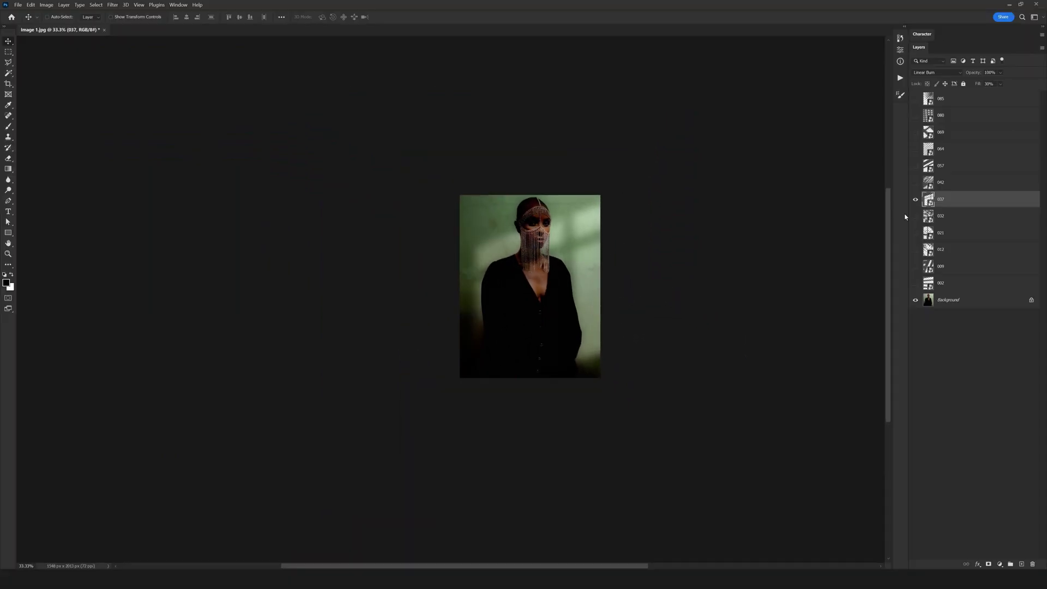
# Hide overlay 037, show overlay 057, and try Lighter Color blending on it.
pyautogui.click(915, 199)
pyautogui.click(915, 166)
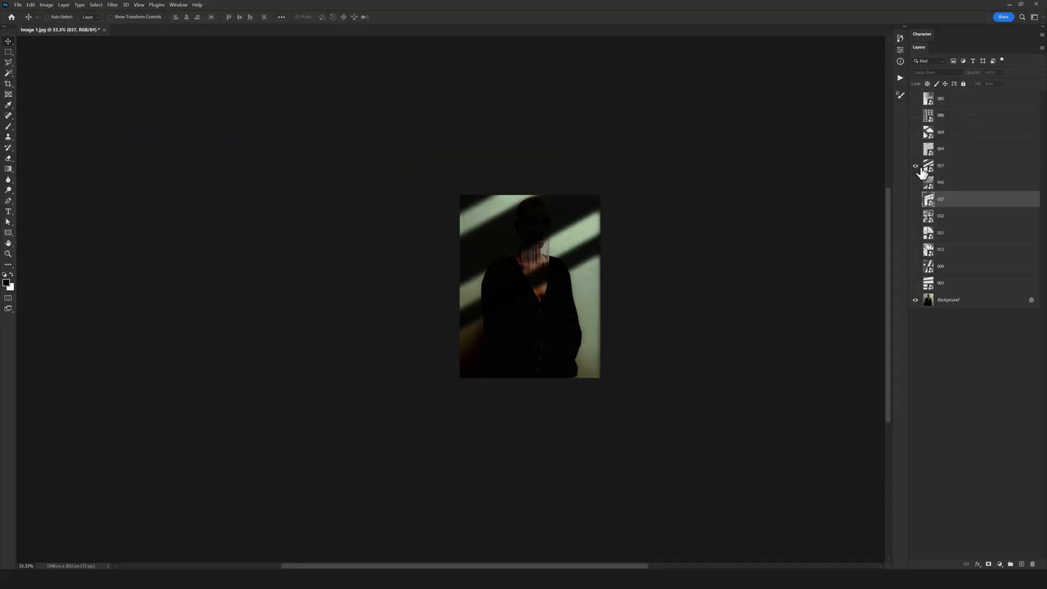
pyautogui.click(956, 172)
pyautogui.click(934, 73)
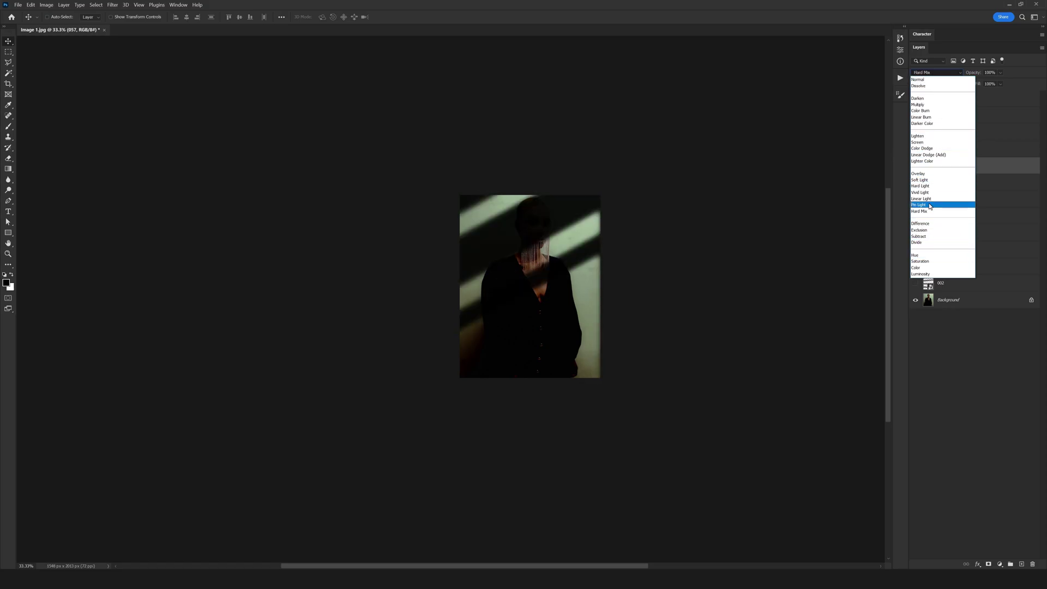
pyautogui.click(932, 167)
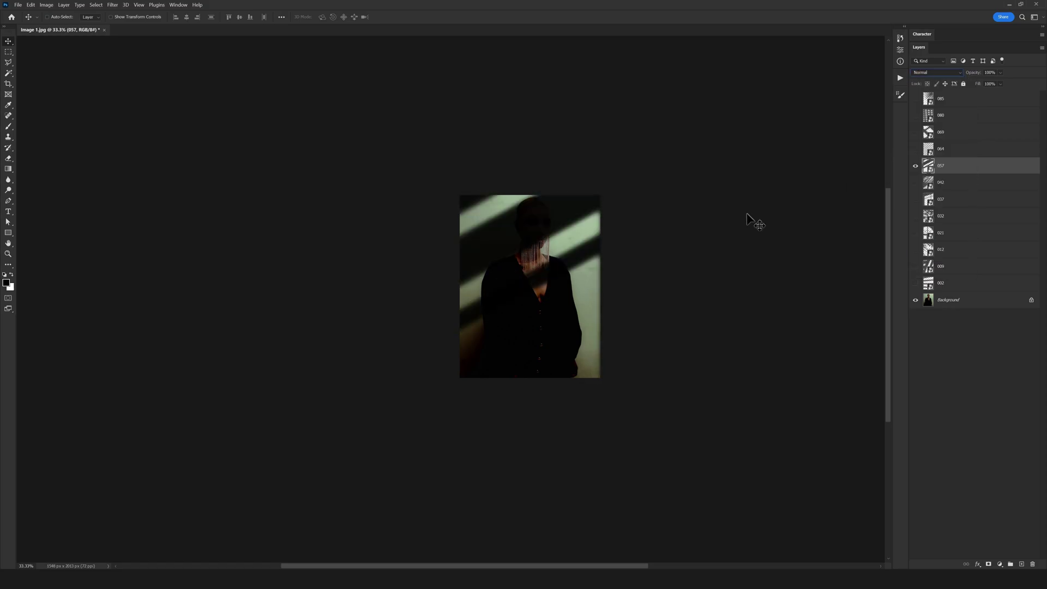
# Switch the 057 shadow to Linear Burn and lower its fill.
pyautogui.click(555, 275)
pyautogui.moveTo(555, 274); pyautogui.dragTo(516, 256)
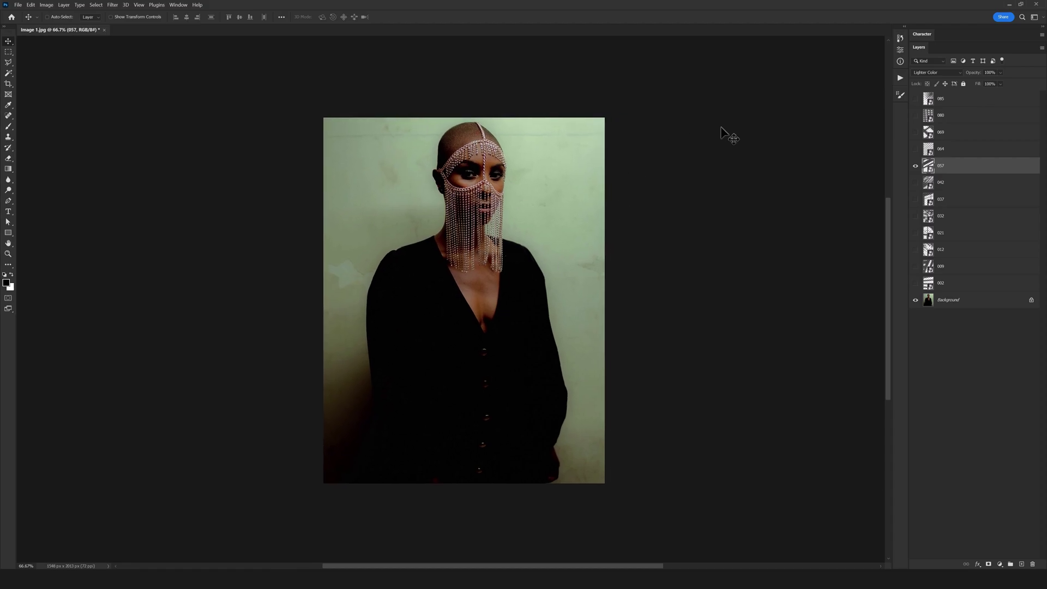
pyautogui.click(935, 72)
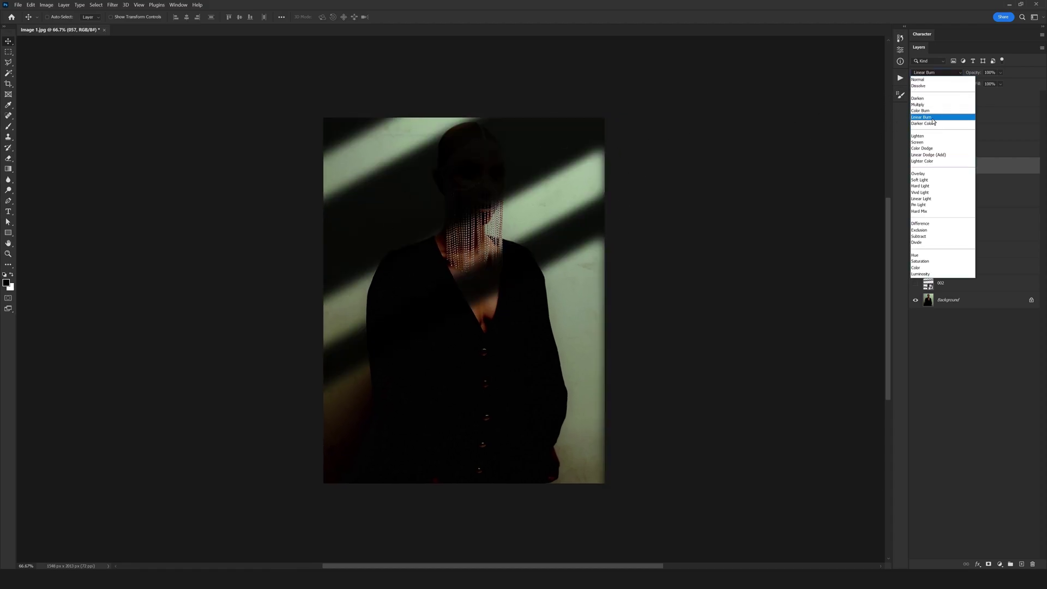
pyautogui.click(948, 116)
pyautogui.moveTo(980, 83); pyautogui.dragTo(938, 96)
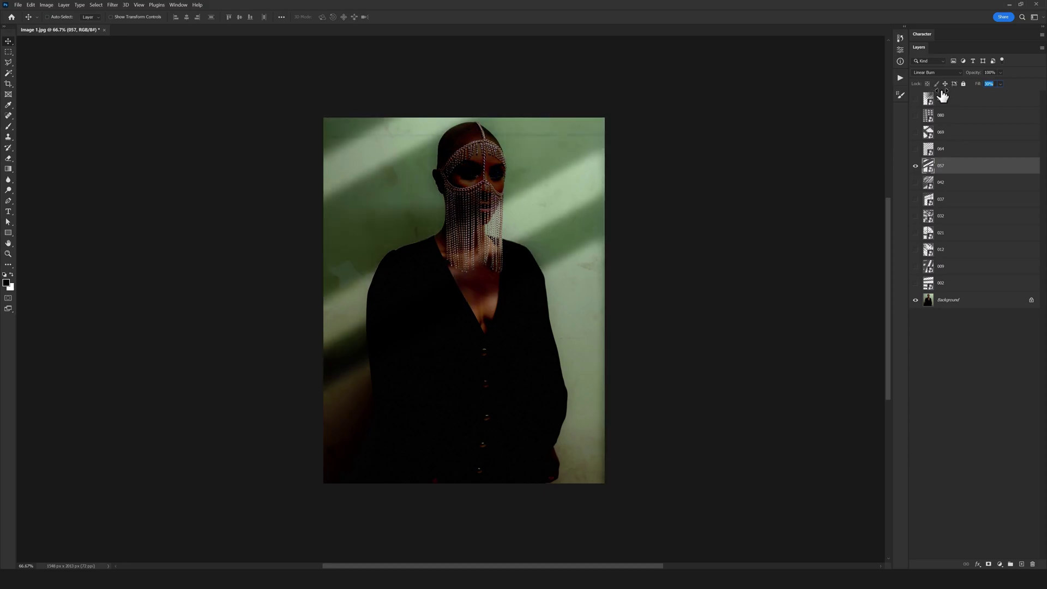
# Hide overlay 057 and position the horizontal 002 stripes across the portrait.
pyautogui.click(915, 166)
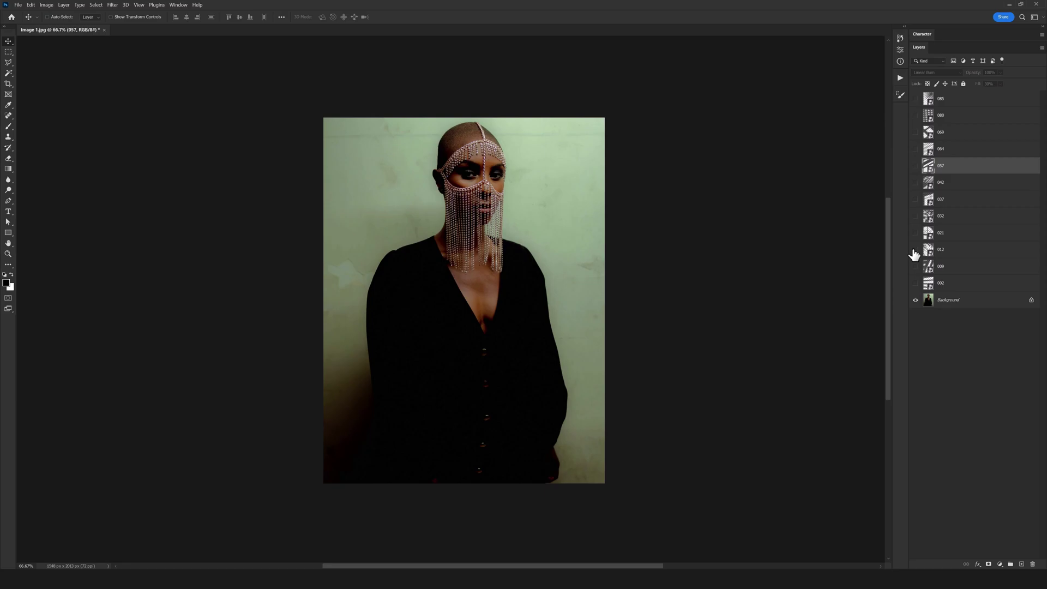
pyautogui.click(915, 283)
pyautogui.click(954, 283)
pyautogui.moveTo(720, 320); pyautogui.dragTo(341, 350)
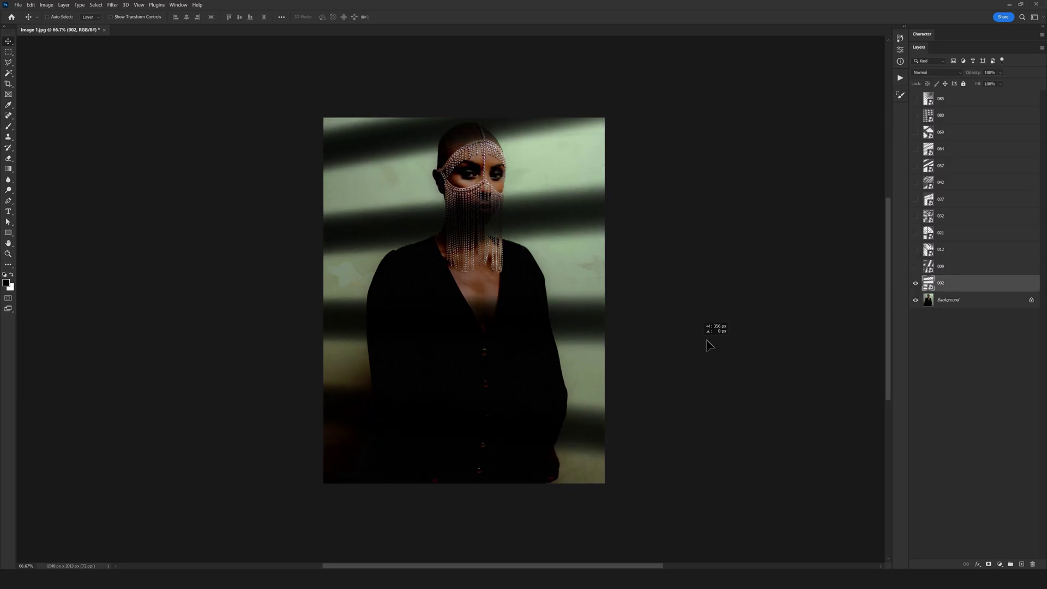
pyautogui.moveTo(708, 345); pyautogui.dragTo(627, 344)
# Blend the 002 shadow with Linear Burn at about 30% fill.
pyautogui.click(941, 73)
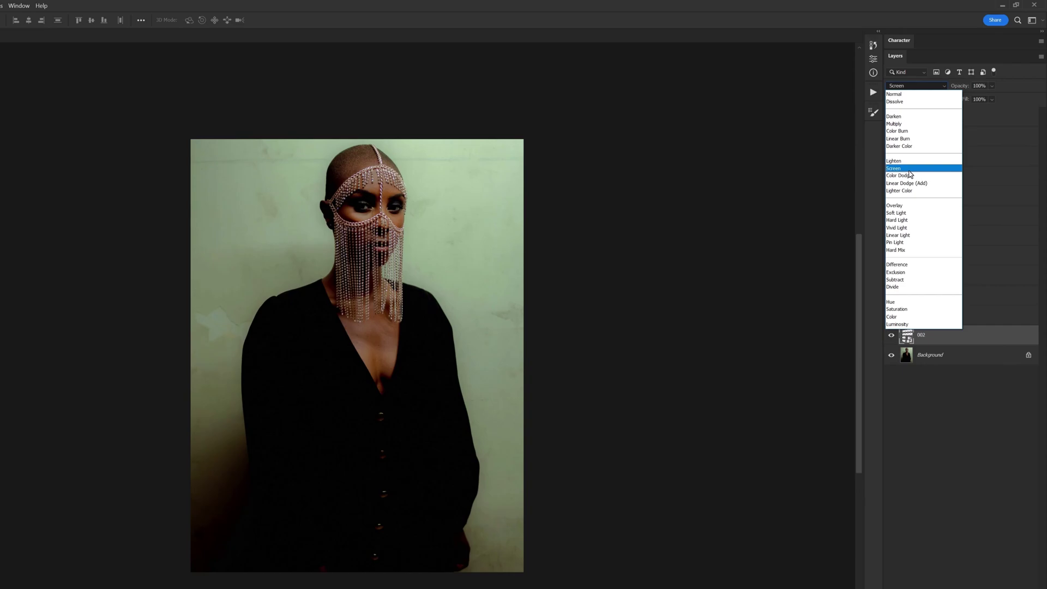
pyautogui.click(922, 139)
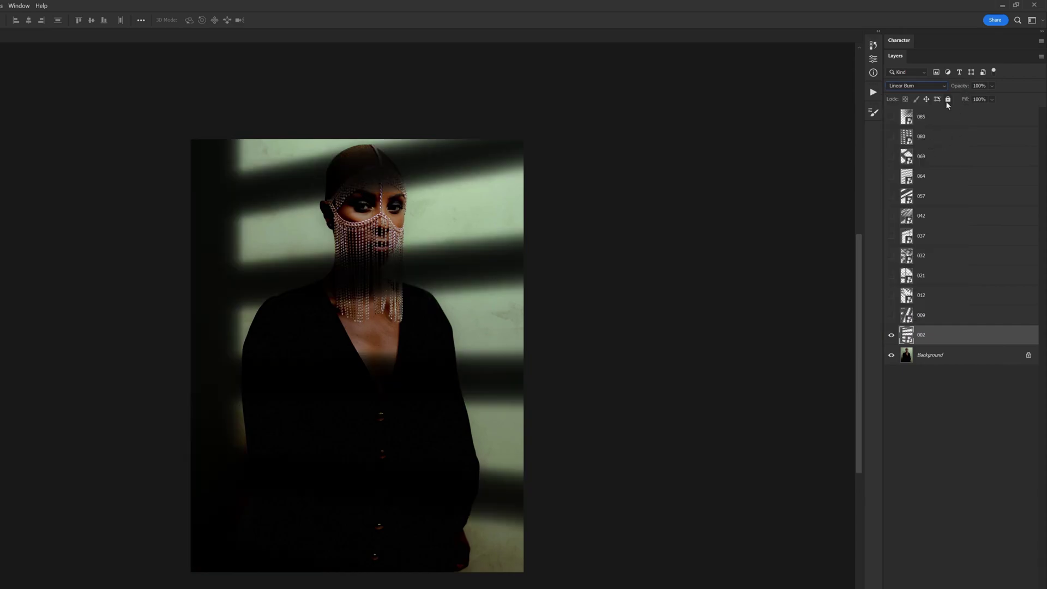
pyautogui.moveTo(932, 109)
pyautogui.mouseDown()
pyautogui.moveTo(947, 105)
pyautogui.moveTo(925, 107)
pyautogui.moveTo(944, 107)
pyautogui.moveTo(934, 109)
pyautogui.mouseUp()
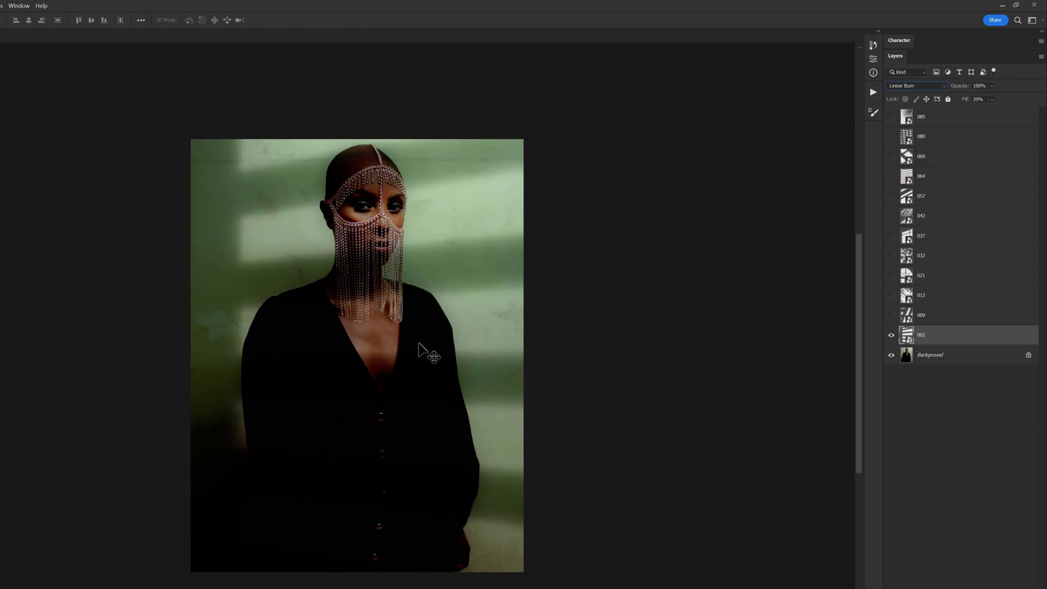
pyautogui.moveTo(418, 361); pyautogui.dragTo(367, 317)
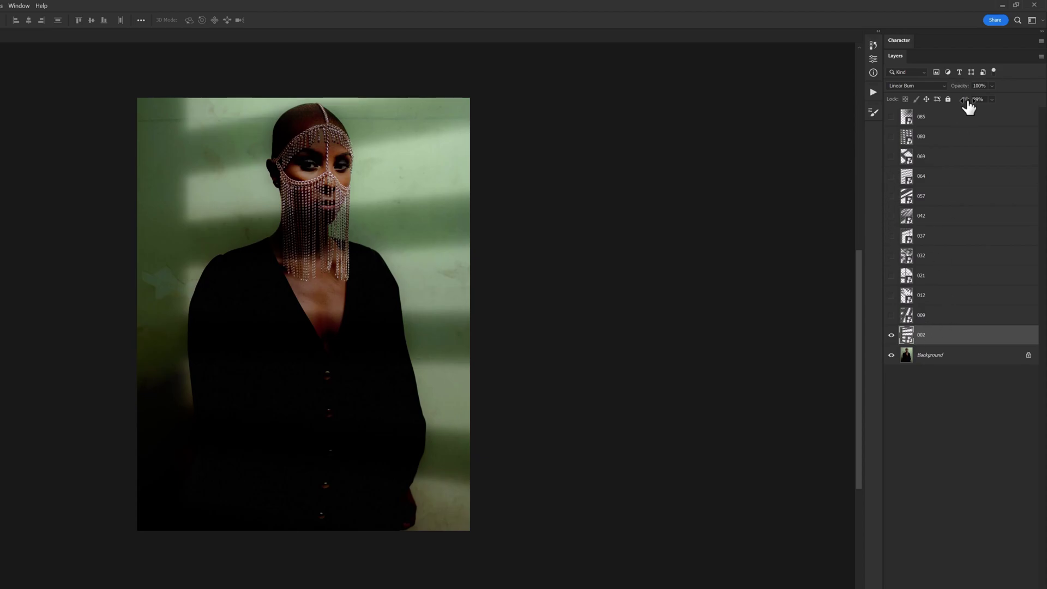
# Show overlay 085 and move it 324 px to the right.
pyautogui.click(891, 117)
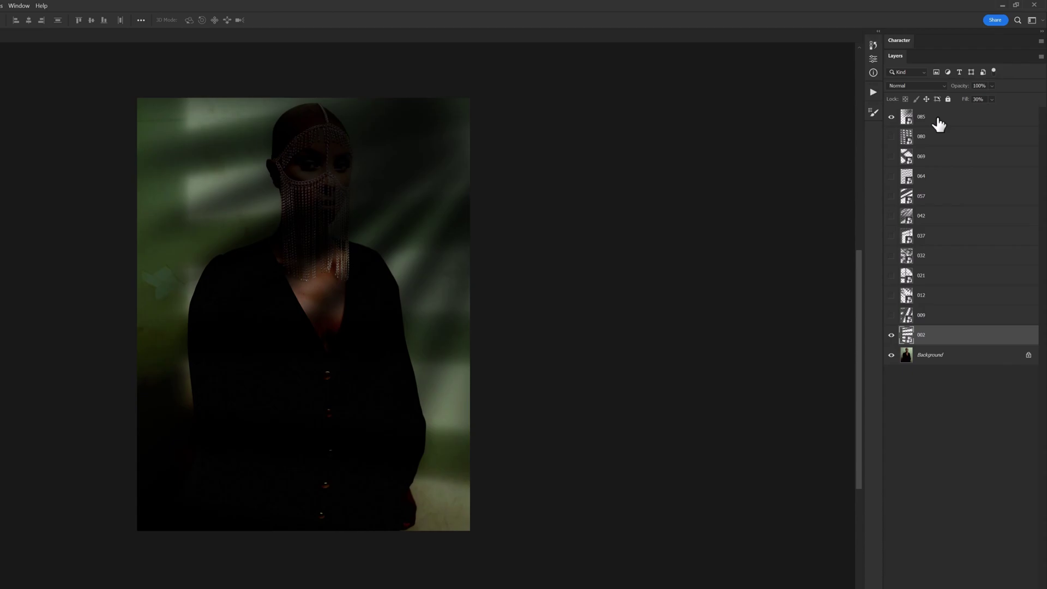
pyautogui.click(941, 121)
pyautogui.moveTo(425, 284); pyautogui.dragTo(485, 221)
# Delete the ten unused shadow layers from 080 down to 009.
pyautogui.click(936, 138)
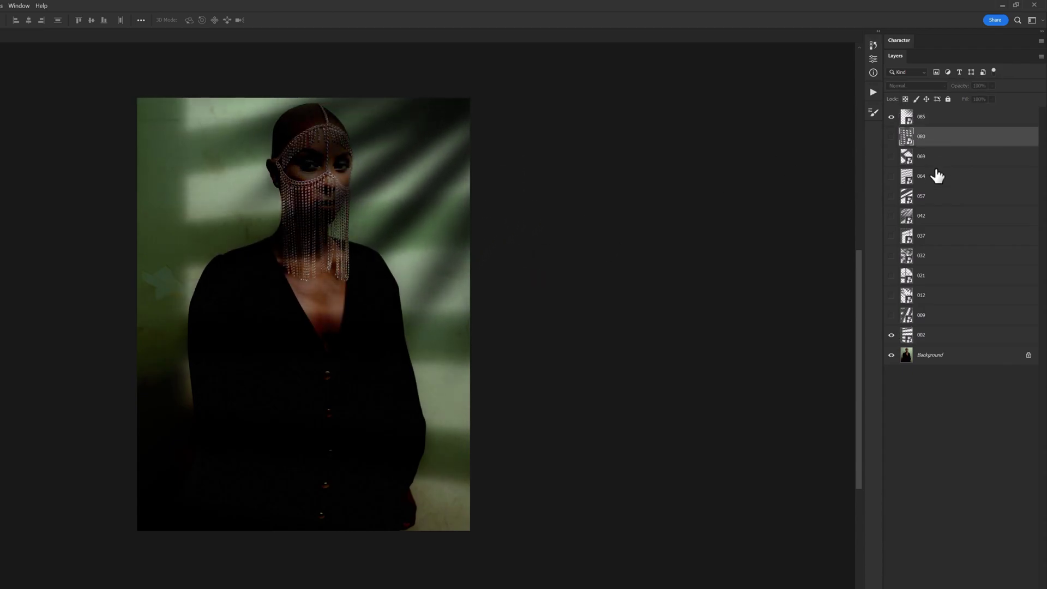
pyautogui.keyDown('shift'); pyautogui.click(940, 318); pyautogui.keyUp('shift')
pyautogui.press('Delete')
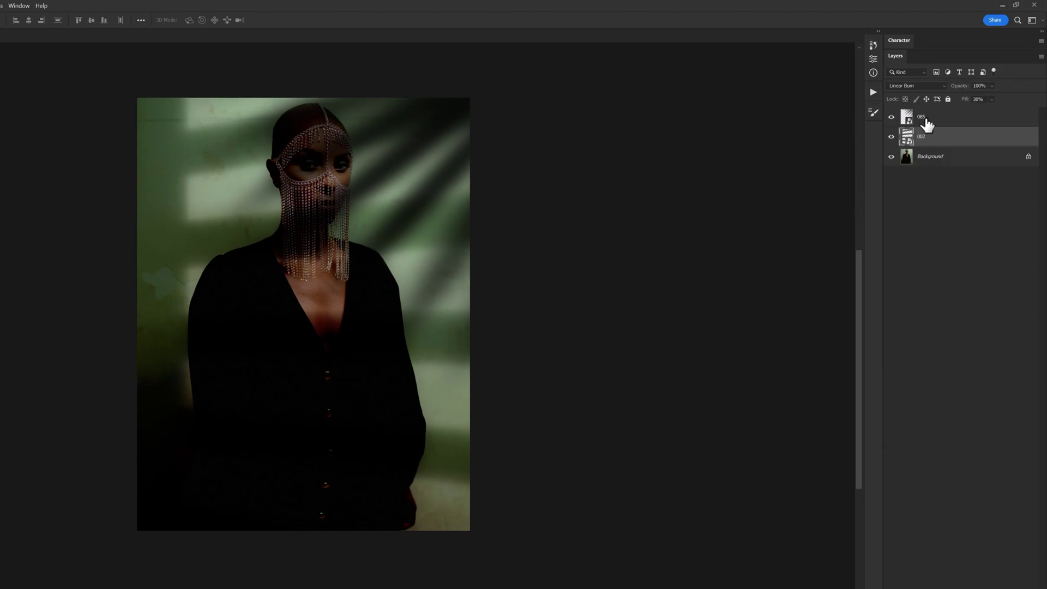
# Blend the 085 shadow with Linear Burn at 45% fill.
pyautogui.click(926, 116)
pyautogui.click(910, 85)
pyautogui.click(929, 139)
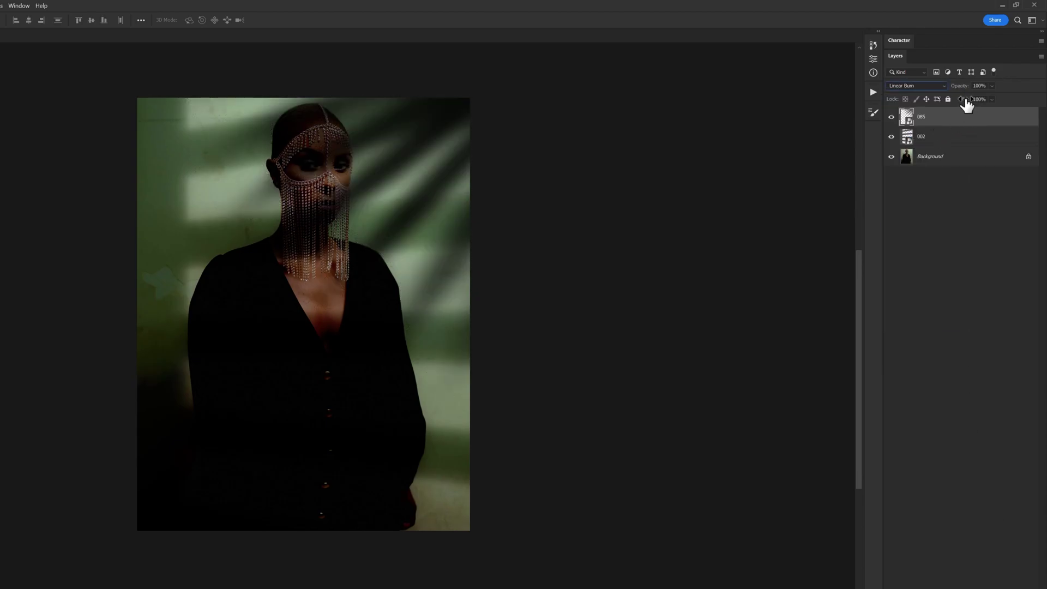
pyautogui.moveTo(967, 106); pyautogui.dragTo(939, 109)
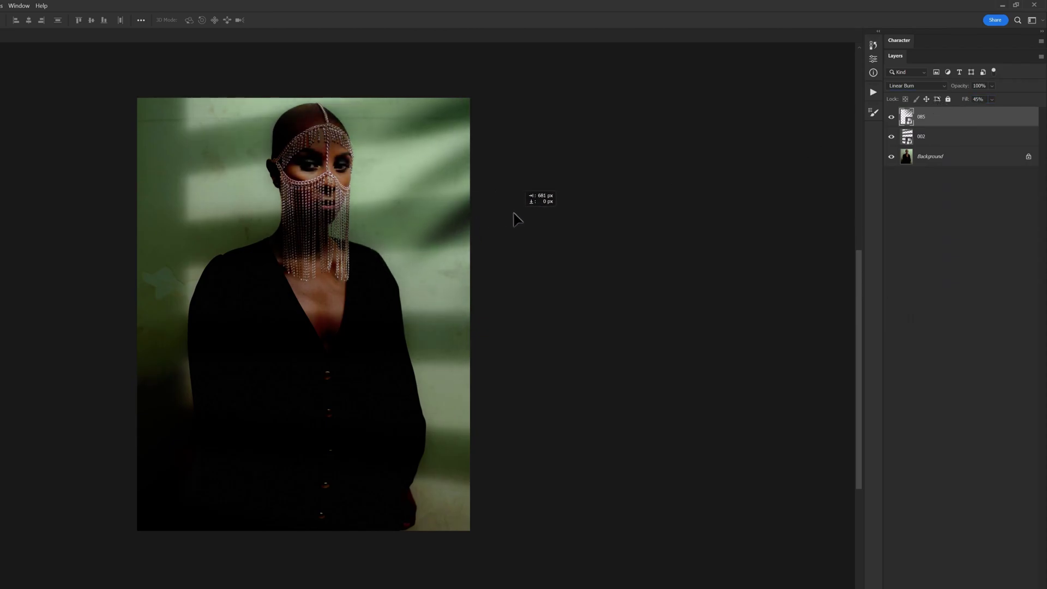
# Stretch the 002 stripe overlay across the whole portrait.
pyautogui.click(988, 141)
pyautogui.hotkey('ctrl', 't')
pyautogui.moveTo(775, 324); pyautogui.dragTo(604, 323)
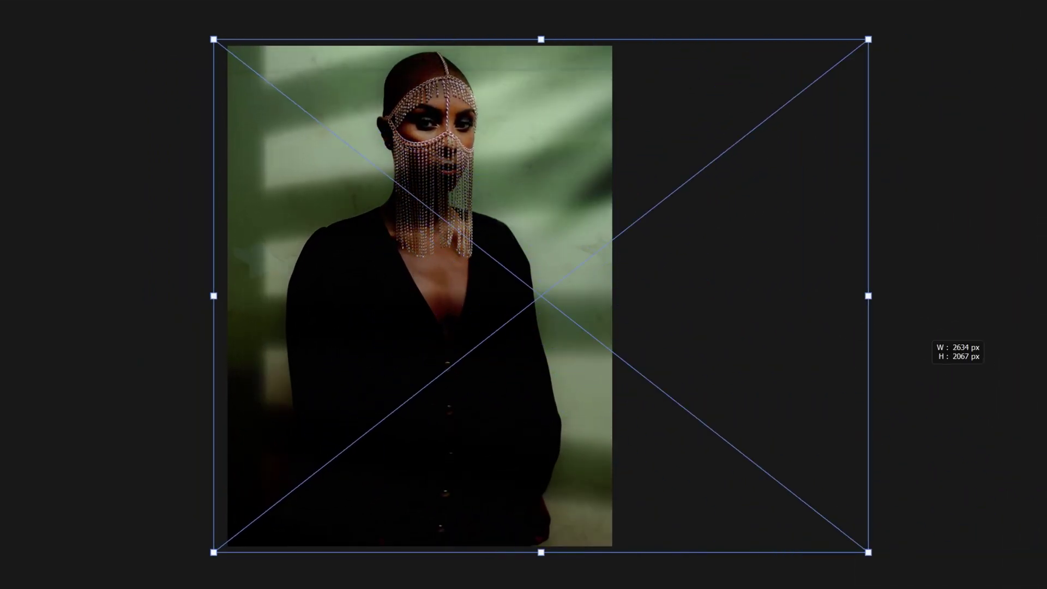
pyautogui.moveTo(867, 295); pyautogui.dragTo(1046, 295)
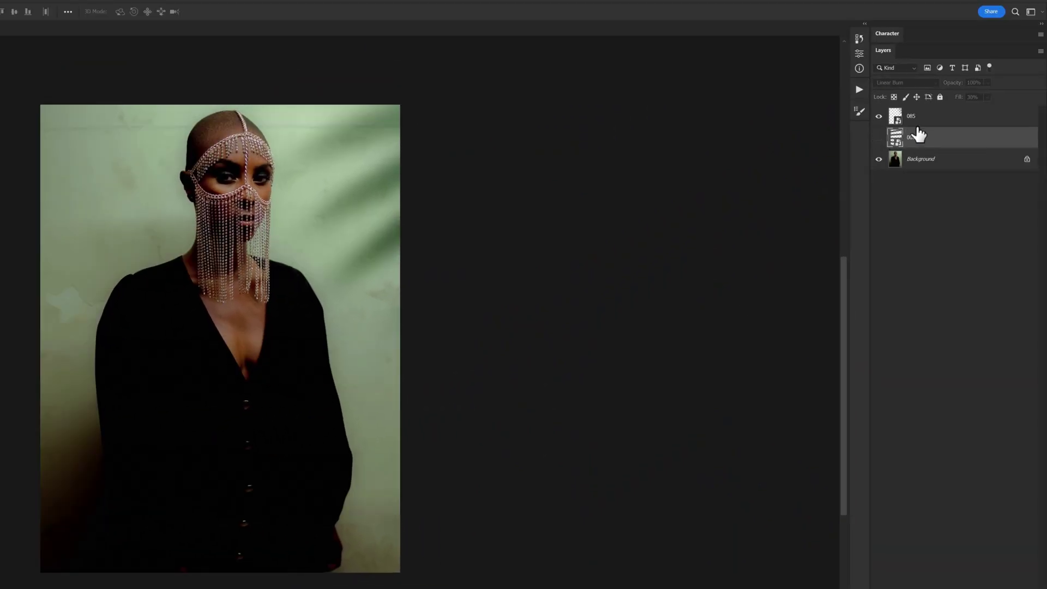
# Move the 085 shadow so its streaks fall on the right-side wall, off her face.
pyautogui.click(916, 117)
pyautogui.moveTo(360, 284)
pyautogui.mouseDown()
pyautogui.moveTo(261, 308)
pyautogui.moveTo(312, 278)
pyautogui.mouseUp()
pyautogui.scroll(-1, 260, 308)
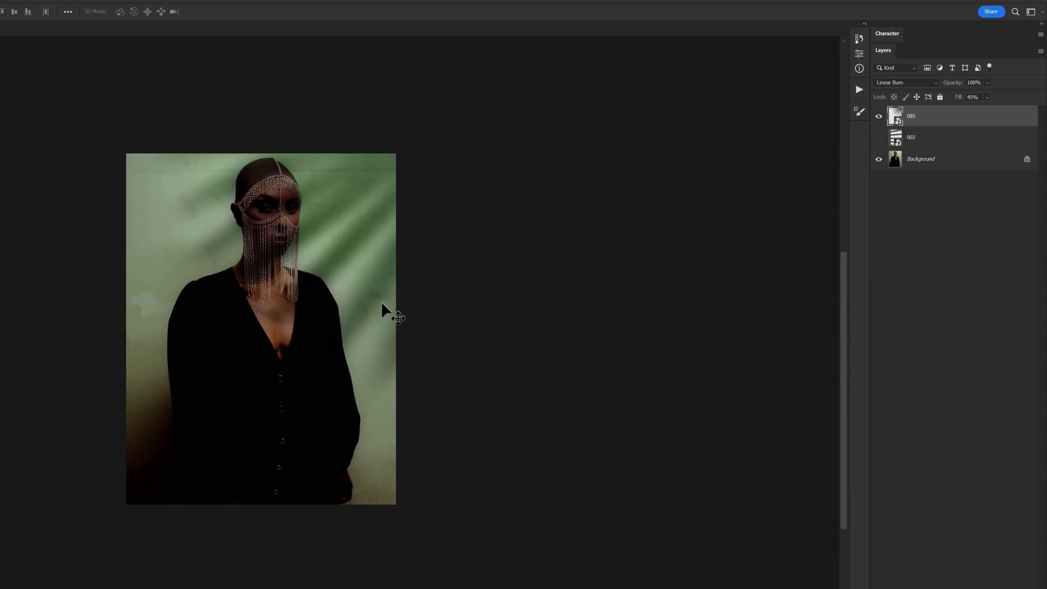
pyautogui.moveTo(327, 332); pyautogui.dragTo(373, 321)
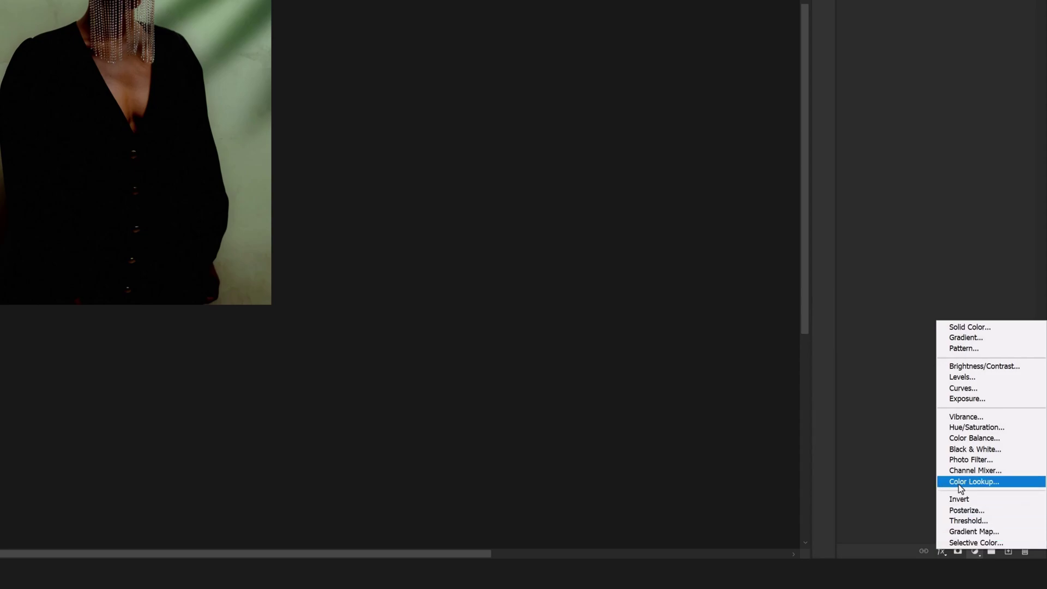
# Add a Color Lookup layer using EdgyAmber.3DL and lower its Fill to about half.
pyautogui.click(960, 483)
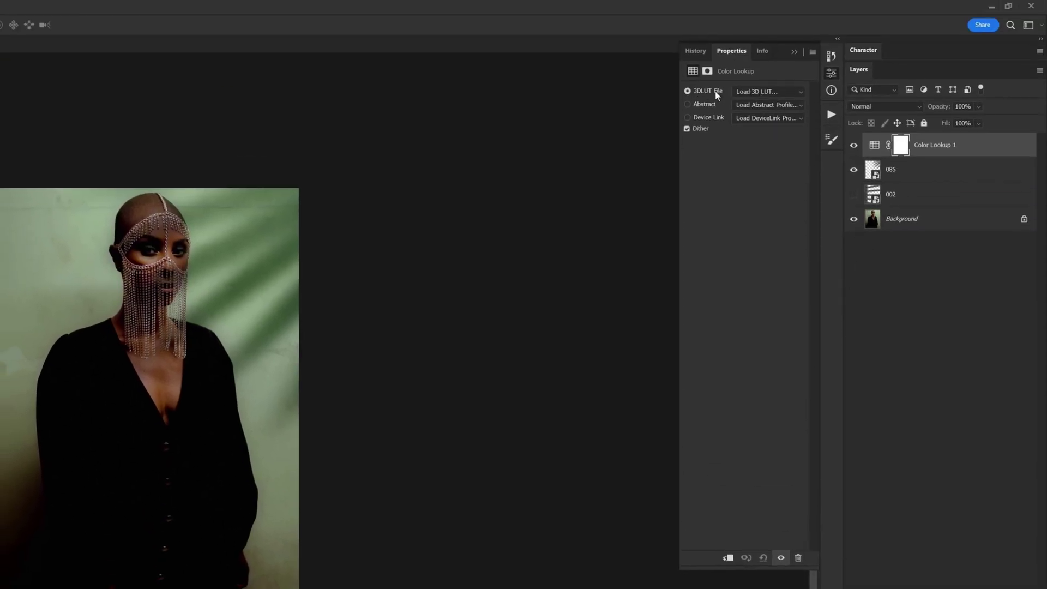
pyautogui.click(793, 91)
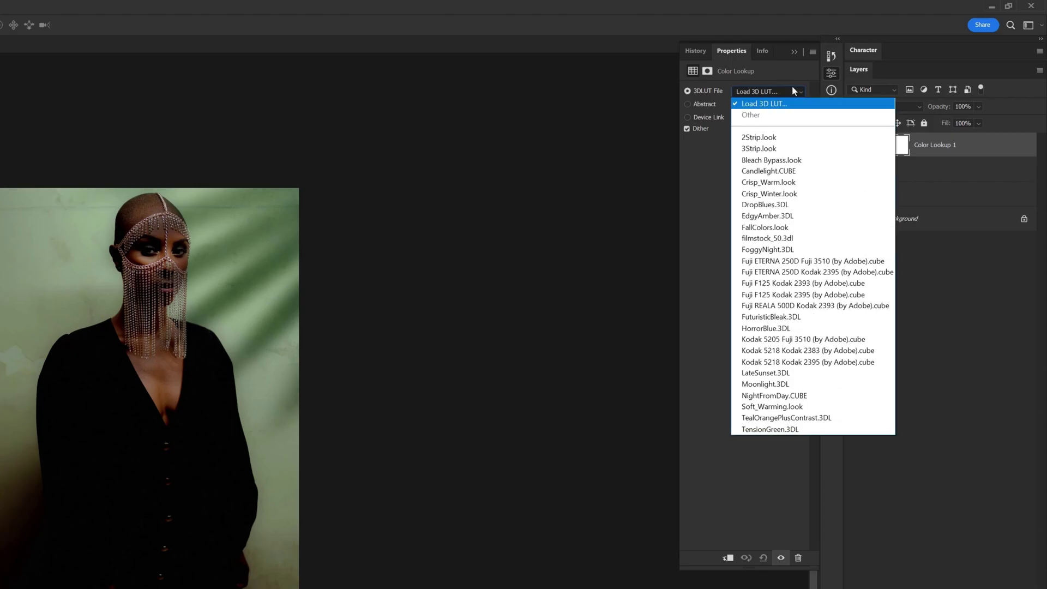
pyautogui.click(762, 216)
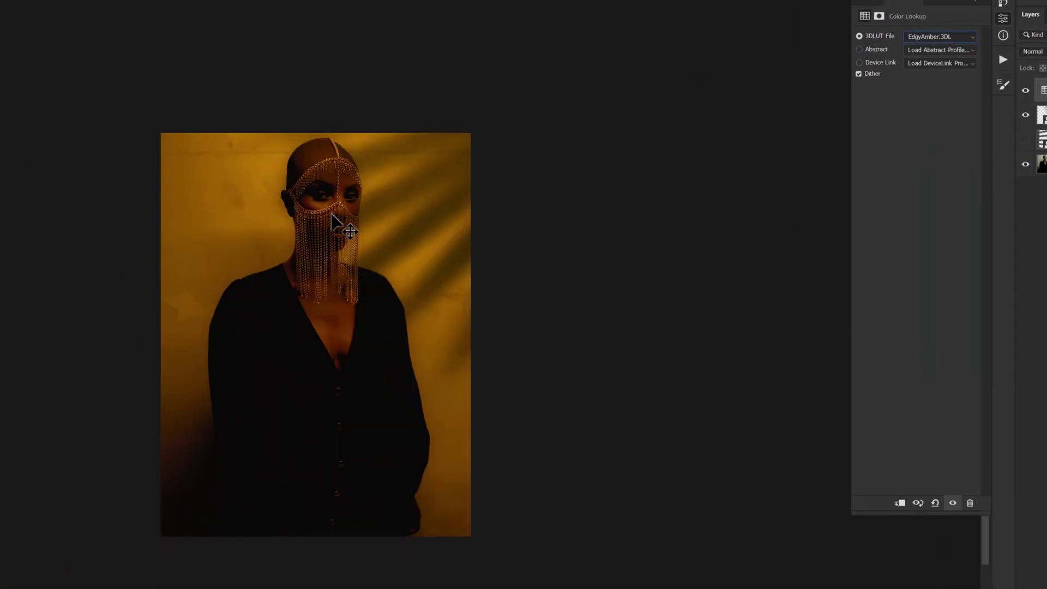
pyautogui.moveTo(331, 213); pyautogui.dragTo(355, 182)
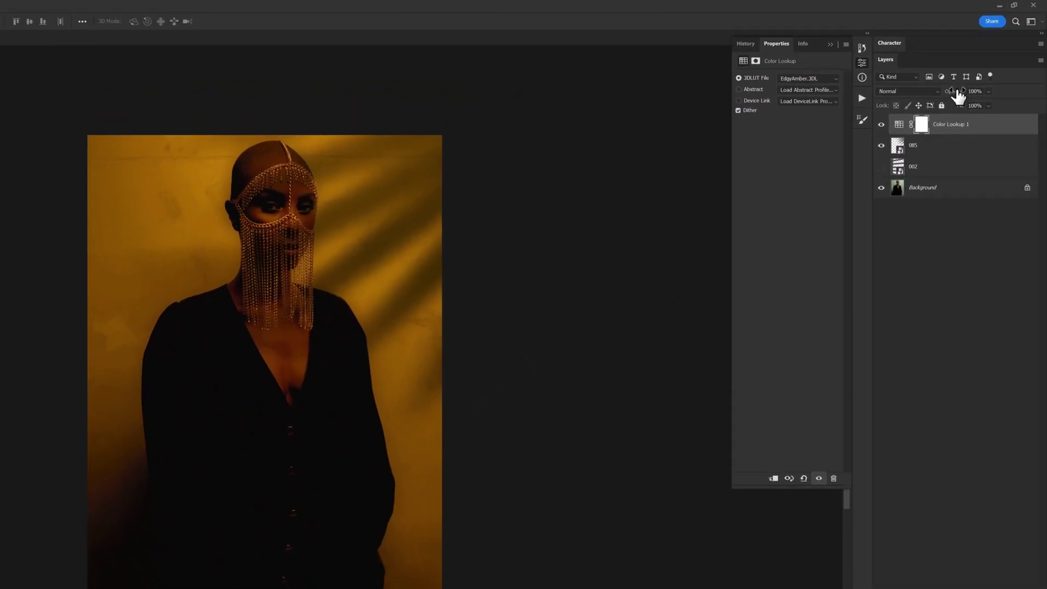
pyautogui.moveTo(956, 110); pyautogui.dragTo(902, 124)
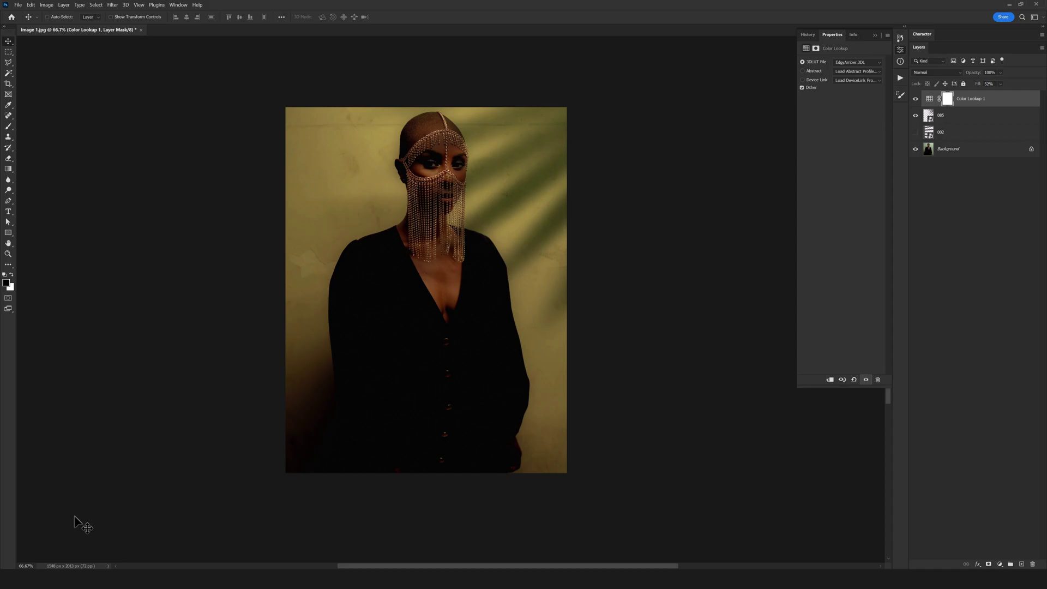
# Open Image 2 from the RB > Assets folder in Photoshop.
pyautogui.click(68, 537)
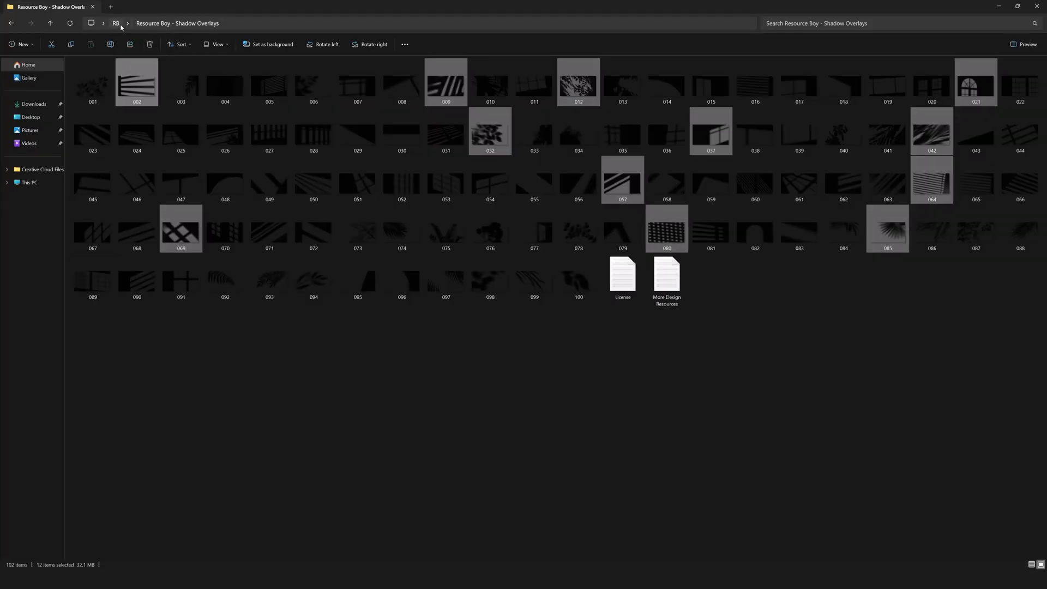
pyautogui.click(115, 23)
pyautogui.doubleClick(103, 75)
pyautogui.moveTo(137, 79); pyautogui.dragTo(428, 164)
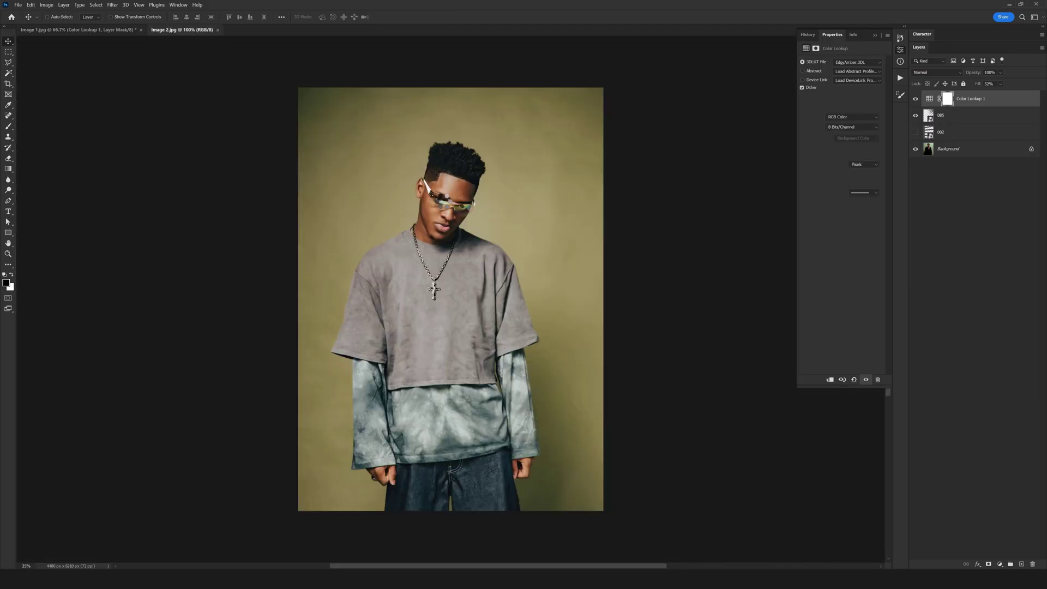
# Drag shadow overlay 017 from Resource Boy - Shadow Overlays onto the Image 2 canvas.
pyautogui.hotkey('alt', 'Tab')
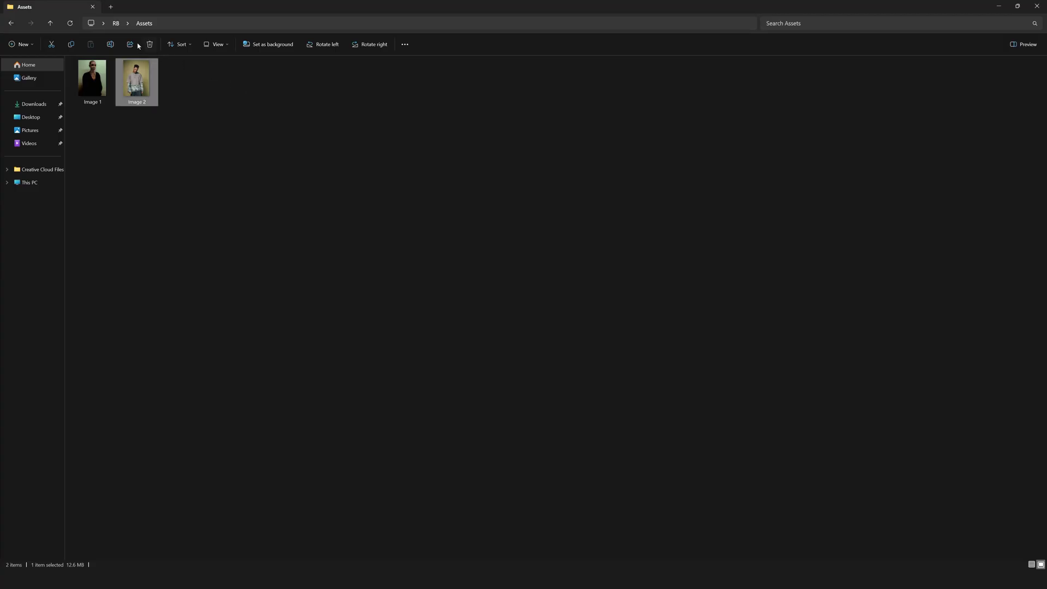
pyautogui.click(116, 23)
pyautogui.doubleClick(136, 86)
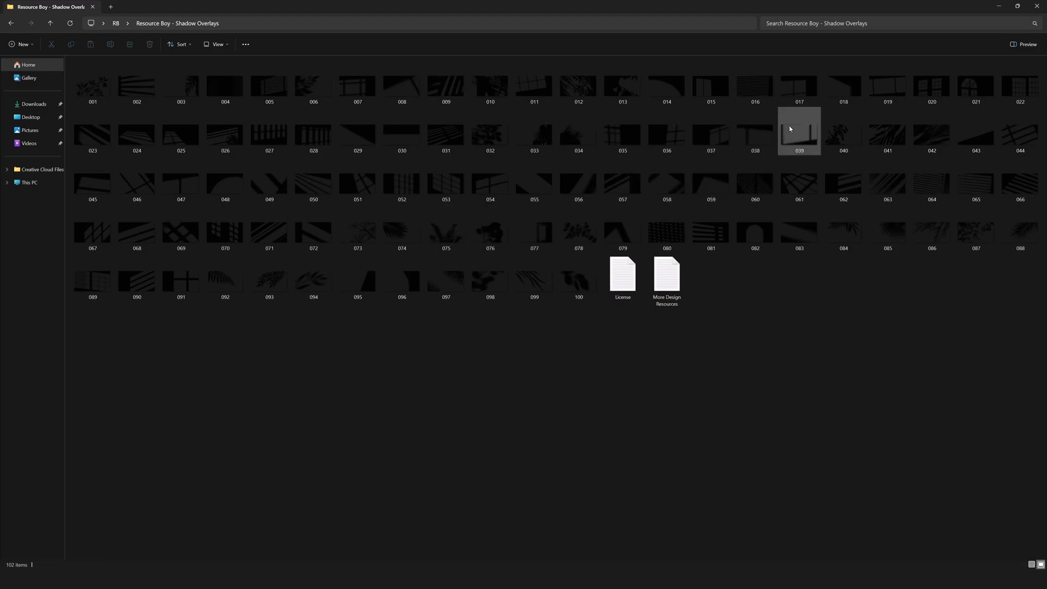
pyautogui.moveTo(799, 86); pyautogui.dragTo(376, 376)
# Scale the 017 overlay well beyond the canvas and commit the transform.
pyautogui.moveTo(597, 380); pyautogui.dragTo(587, 471)
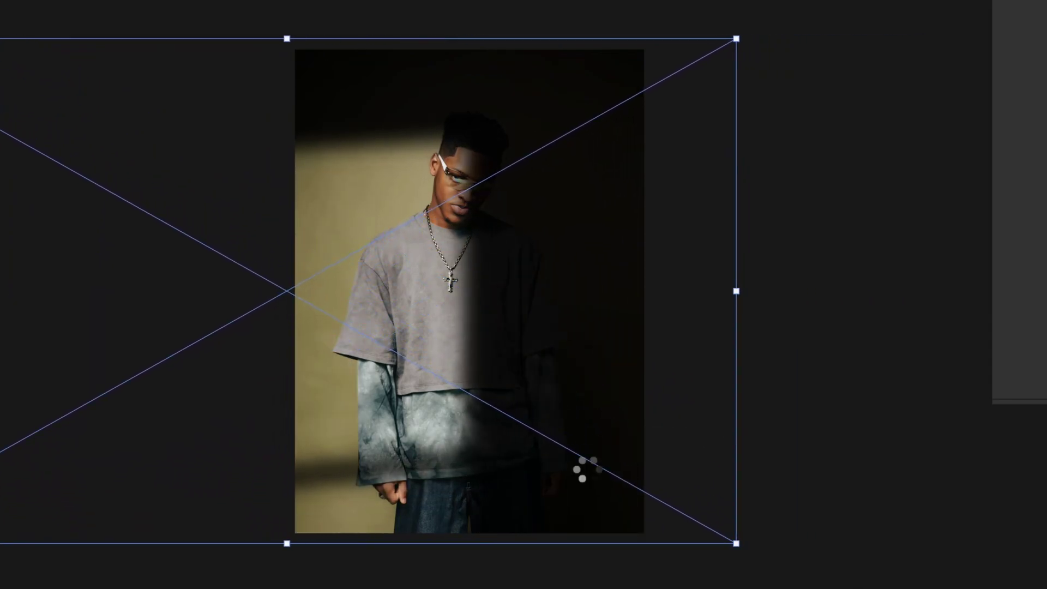
pyautogui.press('Return')
pyautogui.moveTo(489, 245); pyautogui.dragTo(460, 67)
pyautogui.moveTo(432, 200); pyautogui.dragTo(427, 213)
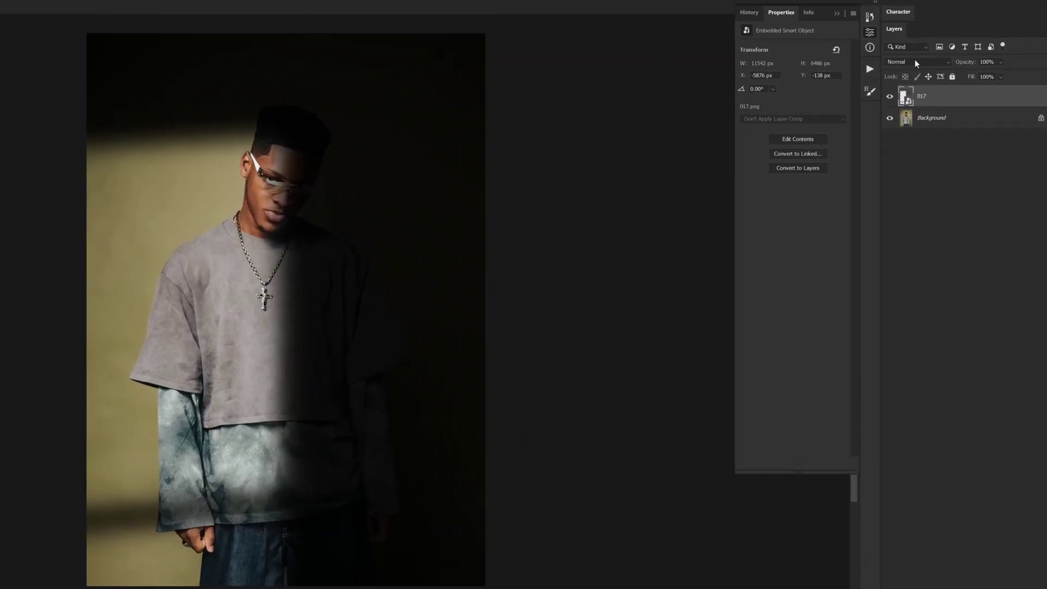
# Try Linear Burn, then set the overlay to Multiply at 91% fill.
pyautogui.click(933, 71)
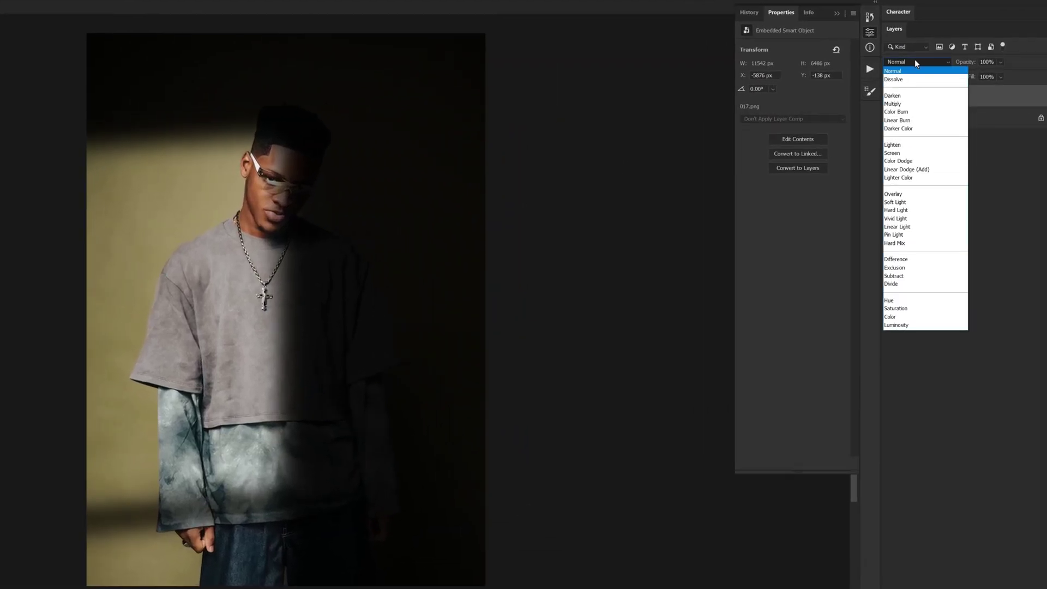
pyautogui.click(905, 121)
pyautogui.moveTo(971, 80); pyautogui.dragTo(938, 94)
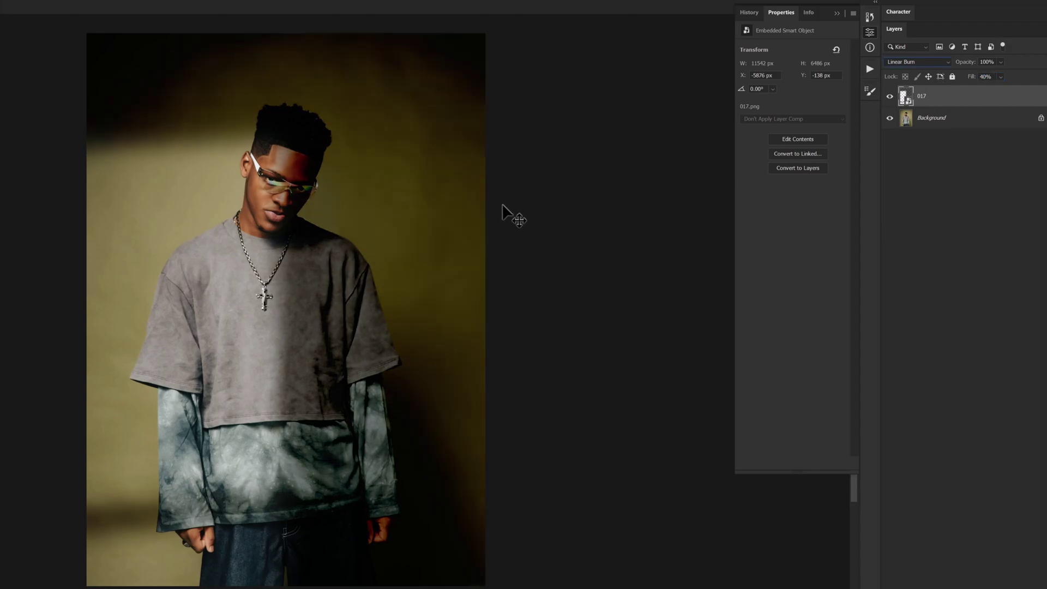
pyautogui.click(915, 63)
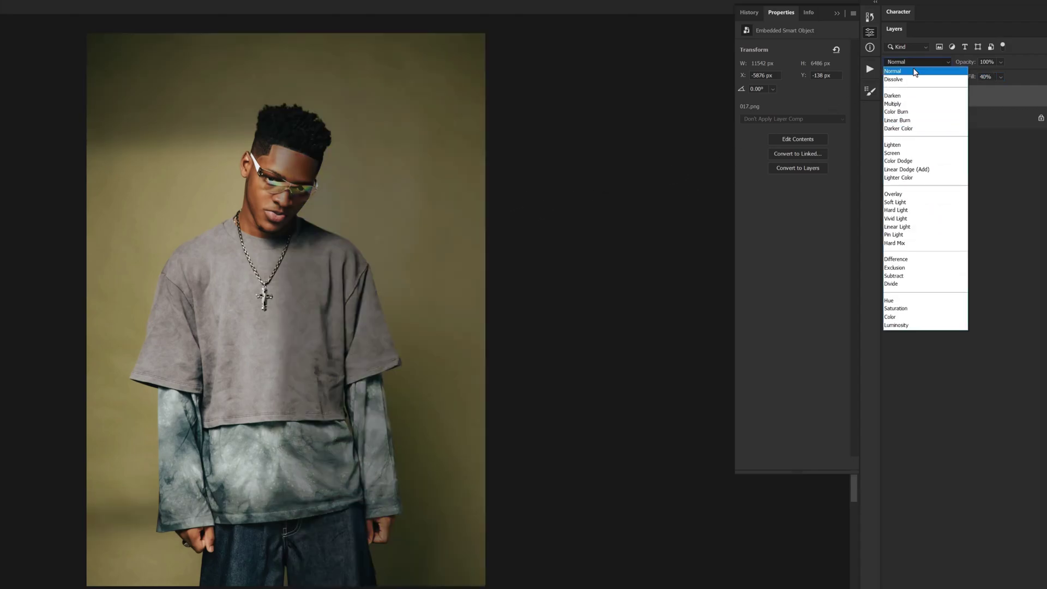
pyautogui.click(907, 104)
pyautogui.moveTo(980, 85); pyautogui.dragTo(997, 89)
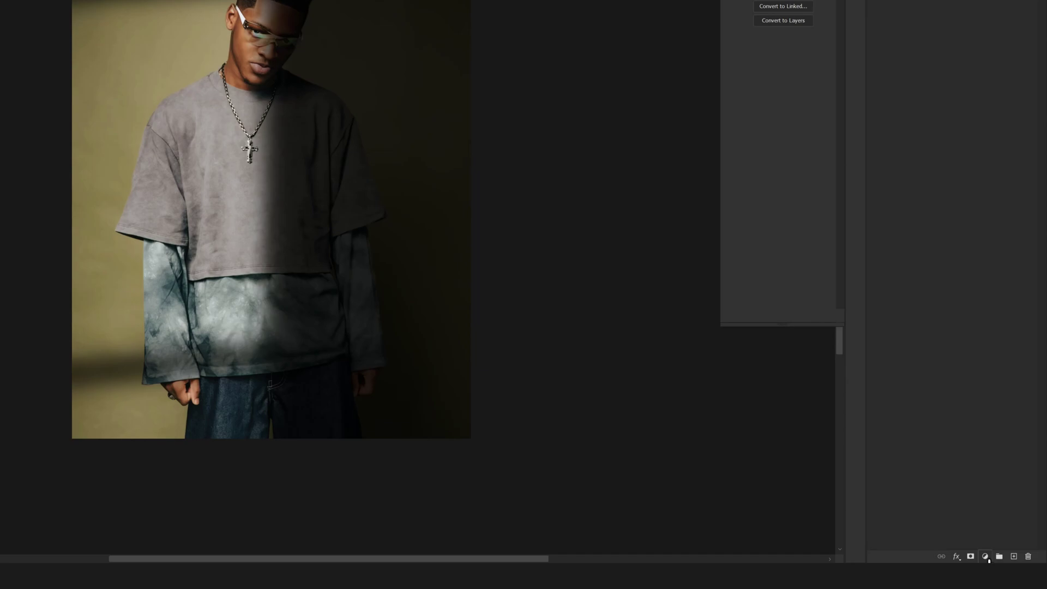
# Add a Color Lookup layer with EdgyAmber.3DL and slightly reduce its Fill.
pyautogui.click(985, 556)
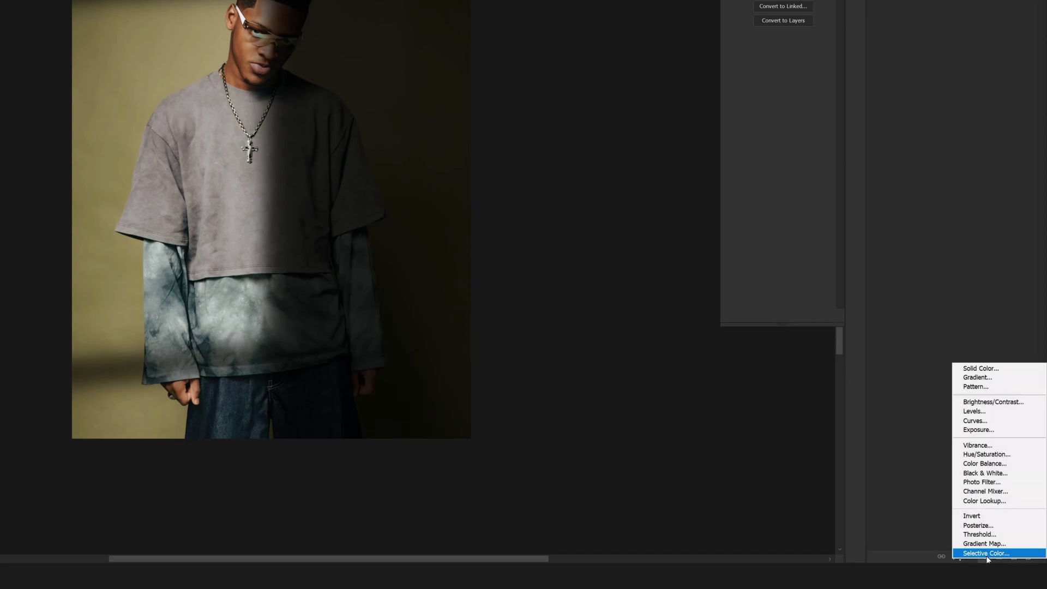
pyautogui.click(991, 501)
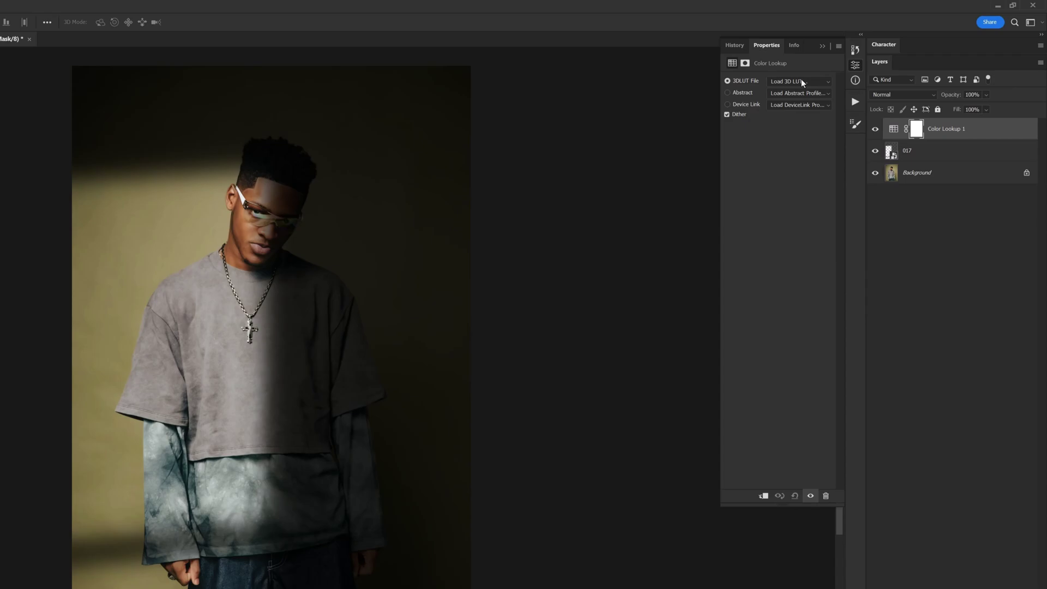
pyautogui.click(802, 83)
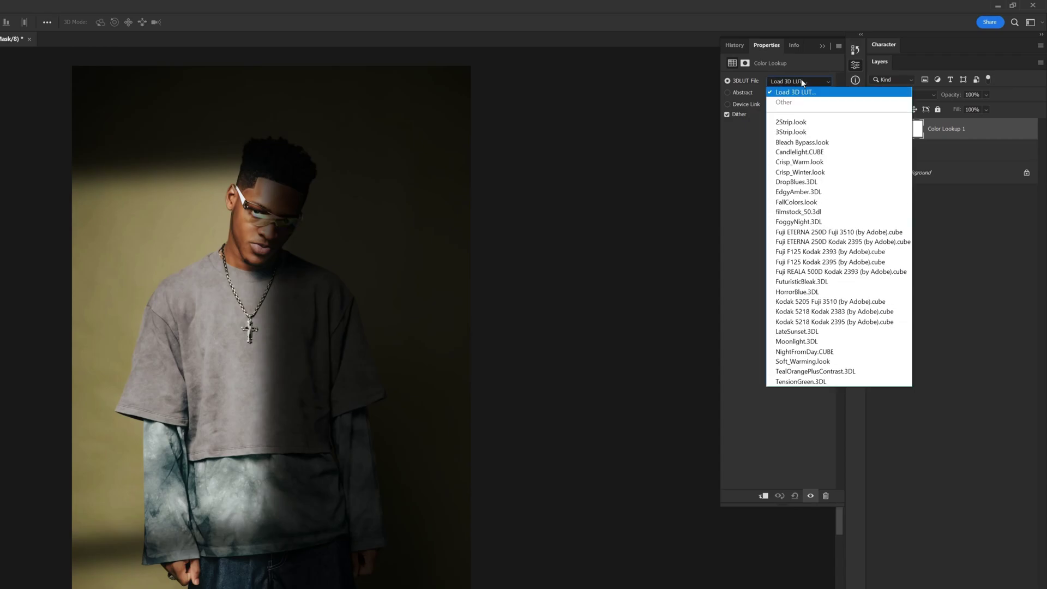
pyautogui.click(801, 191)
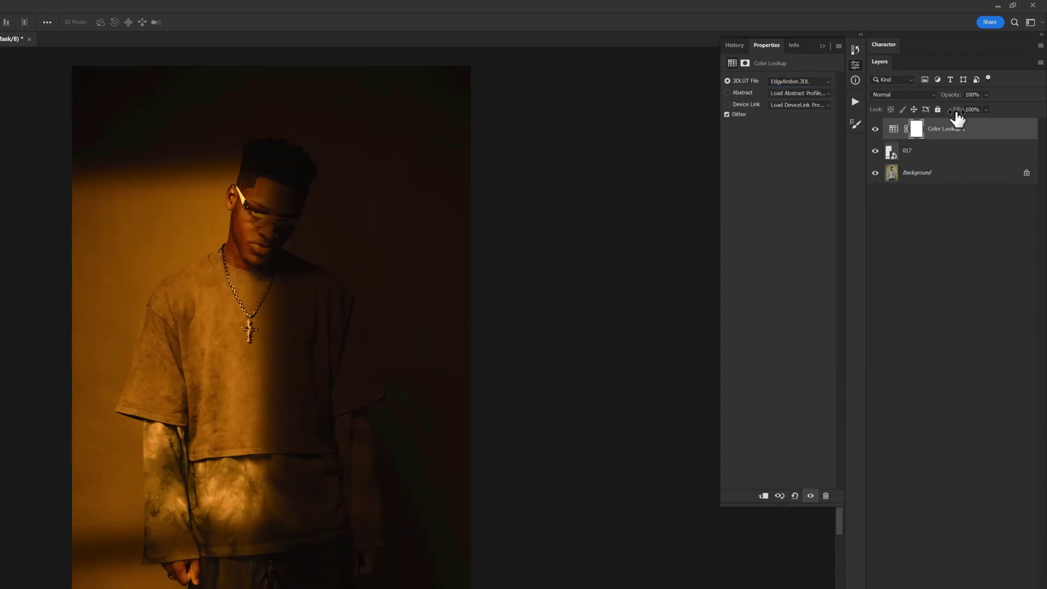
pyautogui.moveTo(956, 110); pyautogui.dragTo(940, 116)
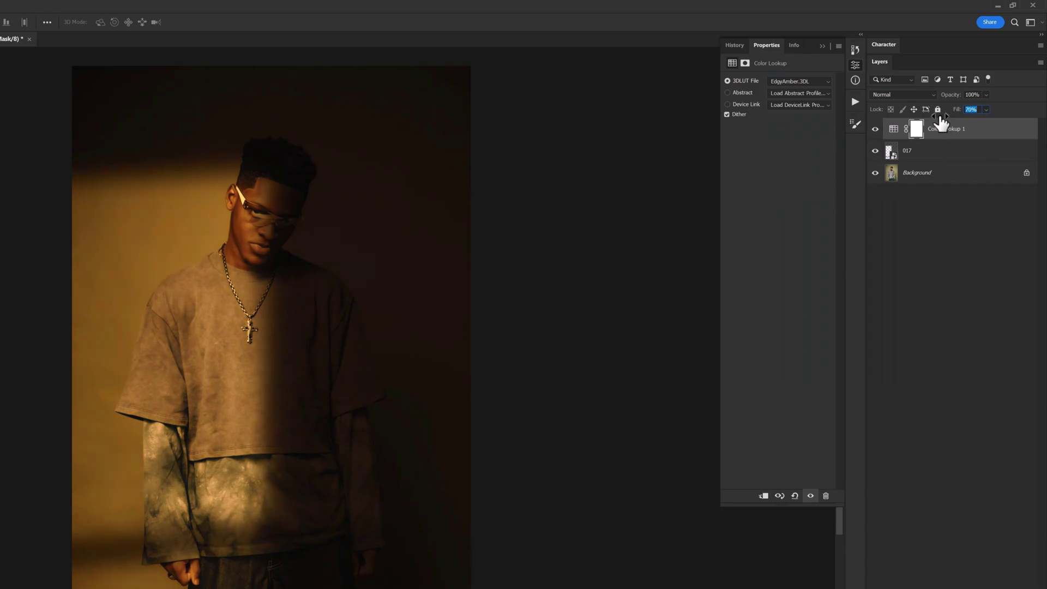
# Move the 017 shadow overlay layer 156 px to the right.
pyautogui.click(940, 149)
pyautogui.moveTo(479, 280); pyautogui.dragTo(490, 274)
pyautogui.keyDown('alt'); pyautogui.click(874, 175); pyautogui.keyUp('alt')
pyautogui.keyDown('alt'); pyautogui.click(873, 175); pyautogui.keyUp('alt')
pyautogui.scroll(3, 301, 202)
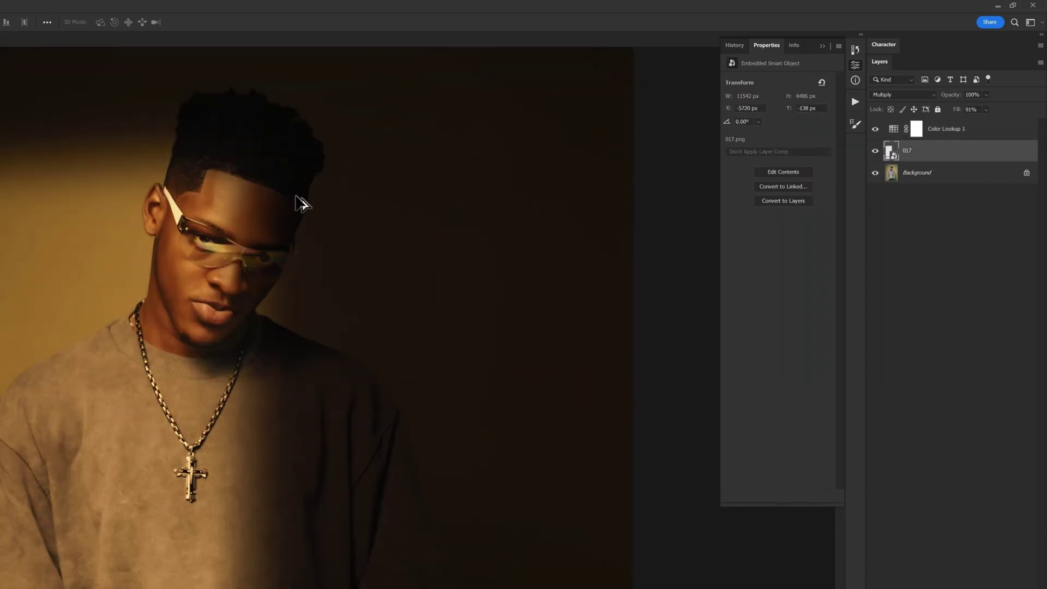
pyautogui.scroll(2, 280, 234)
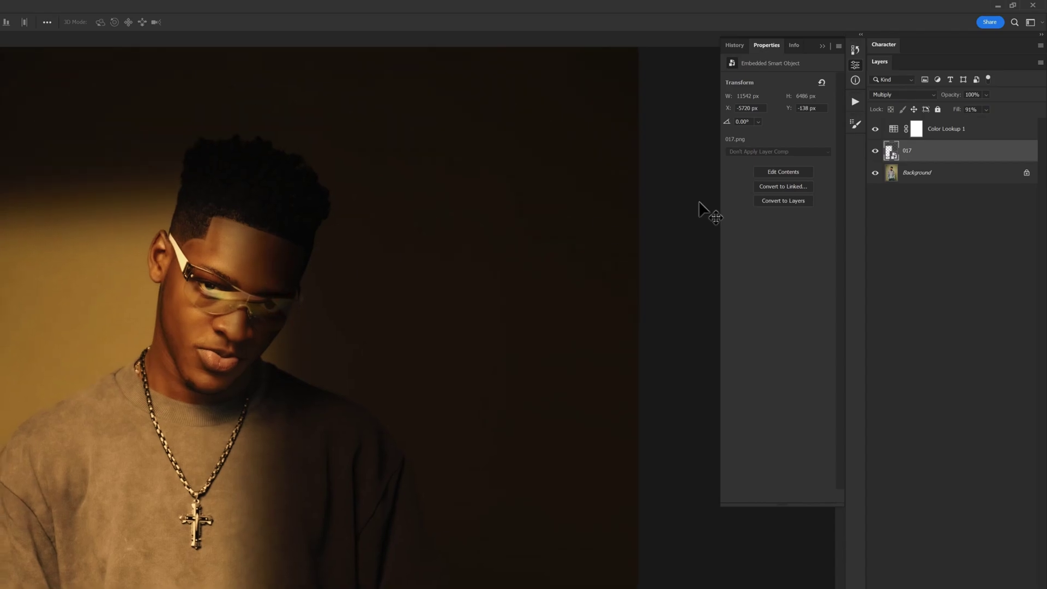
pyautogui.keyDown('alt'); pyautogui.click(880, 180); pyautogui.keyUp('alt')
pyautogui.keyDown('alt'); pyautogui.click(880, 181); pyautogui.keyUp('alt')
pyautogui.scroll(-5, 376, 360)
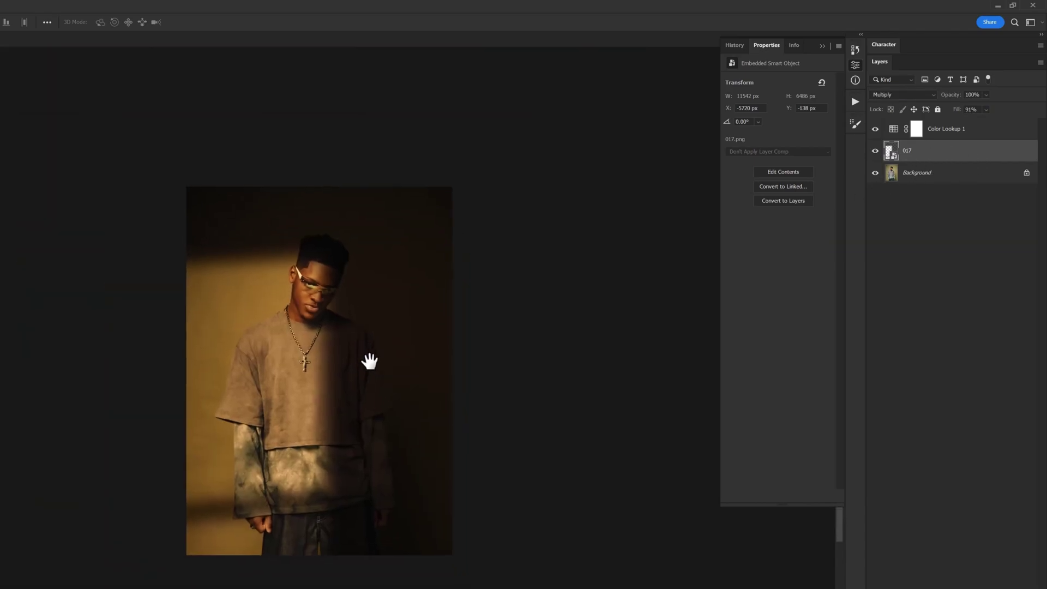